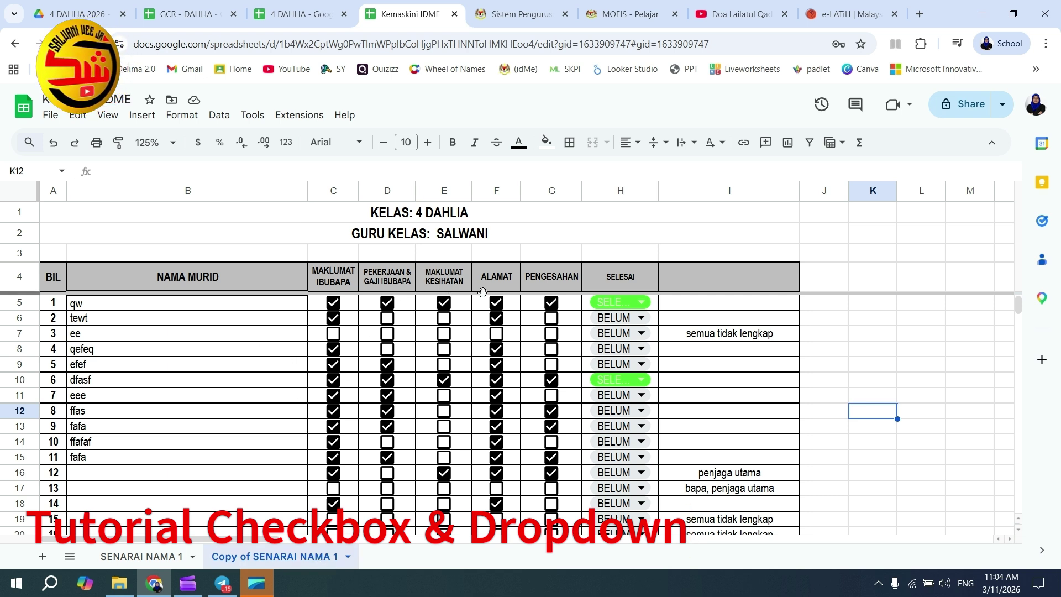
left_click(543, 192)
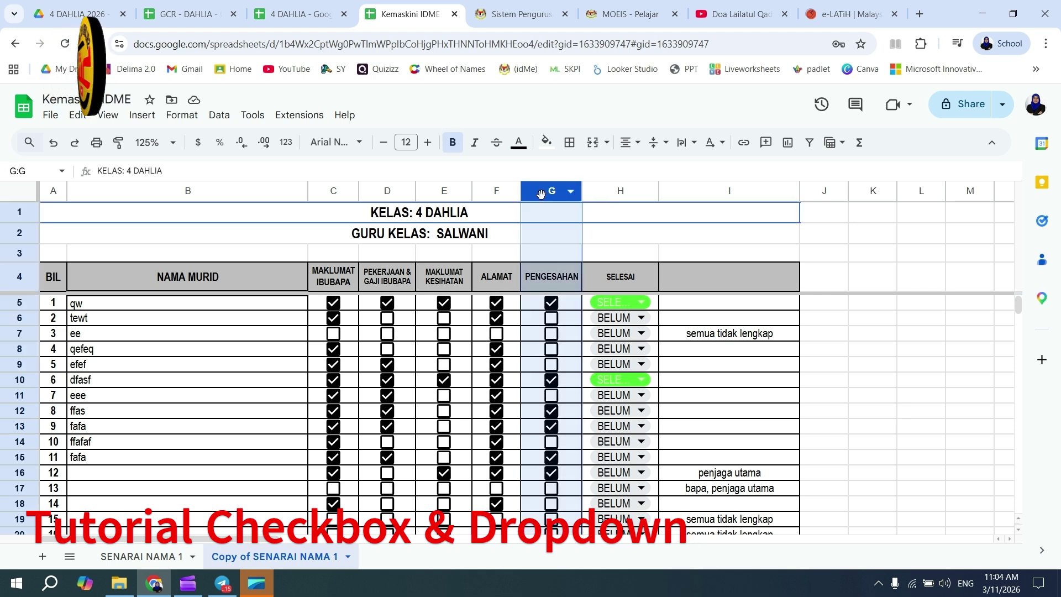
right_click(547, 194)
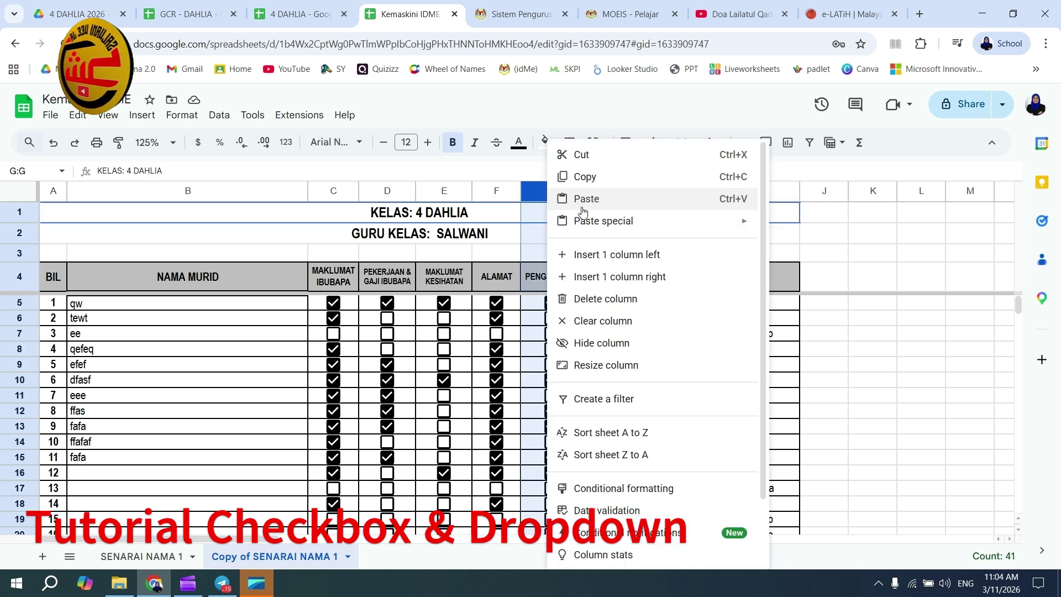
left_click(597, 258)
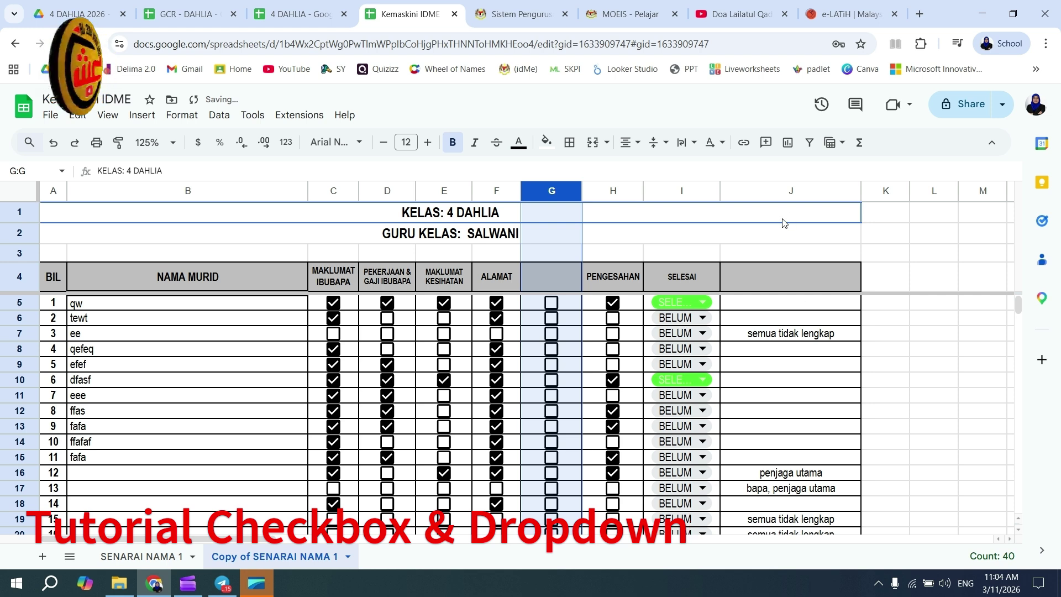
right_click(556, 194)
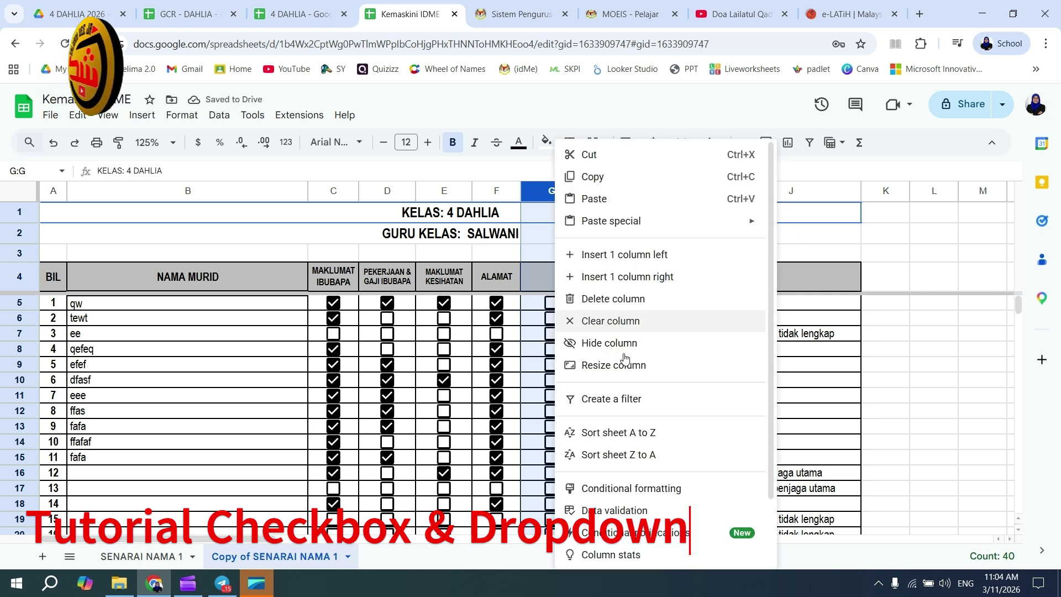
left_click(652, 308)
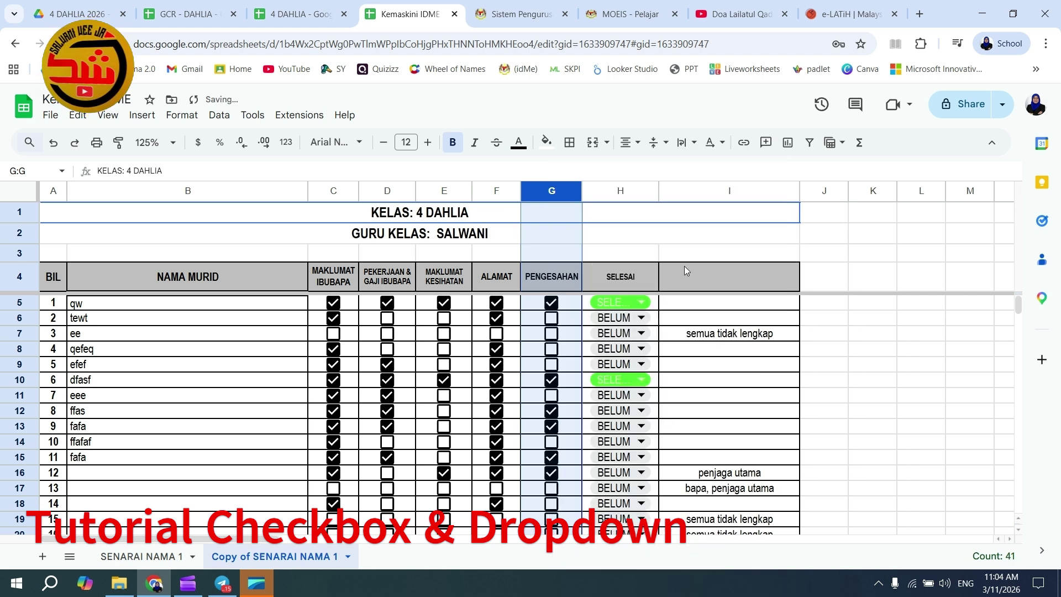
- Insert one blank column to the left of the remarks column I
left_click(823, 191)
right_click(823, 192)
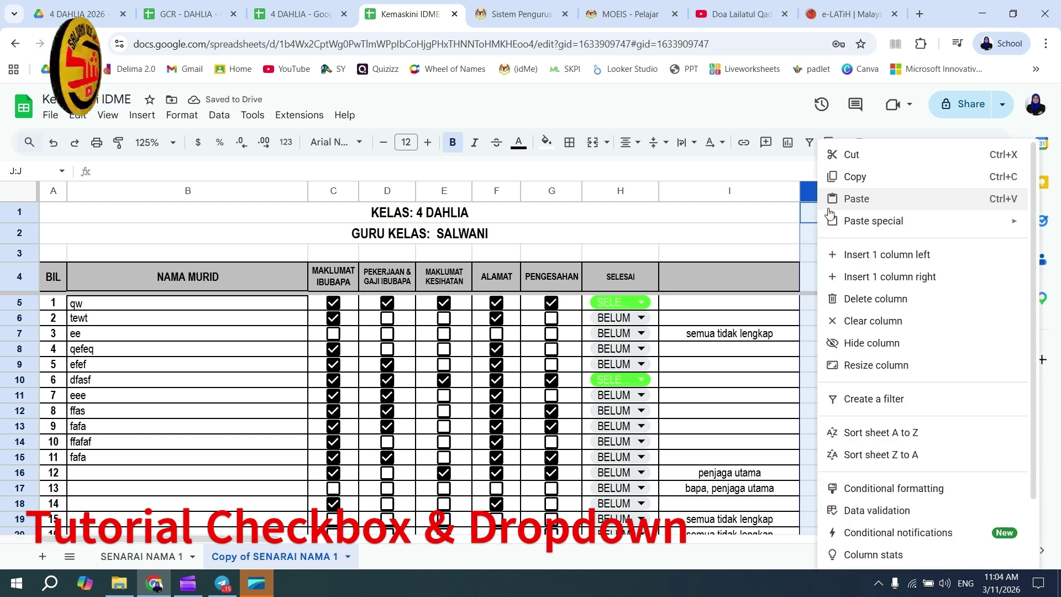
left_click(882, 288)
left_click(710, 189)
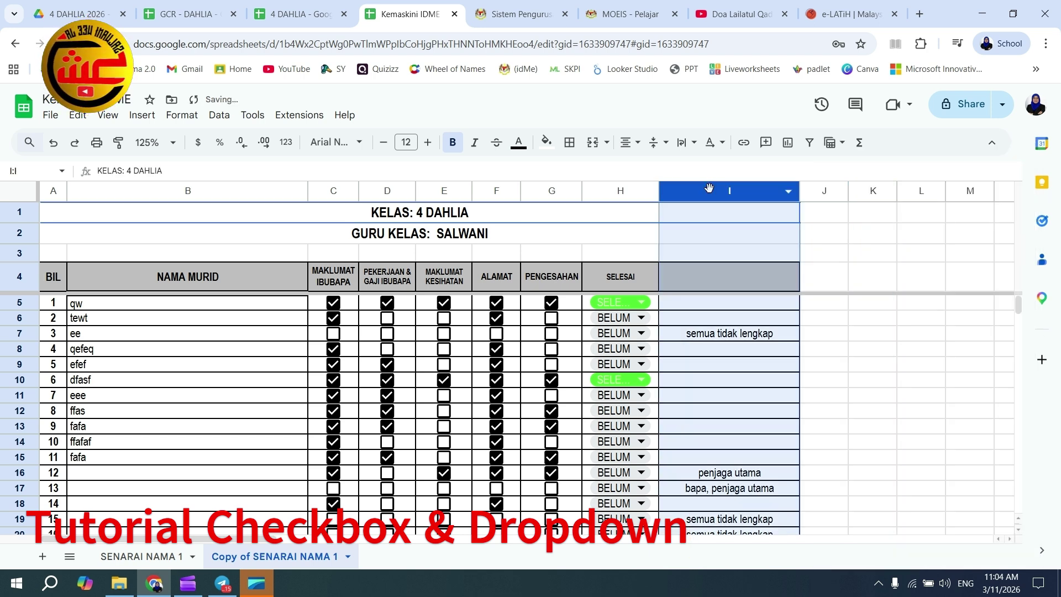
right_click(710, 189)
left_click(774, 254)
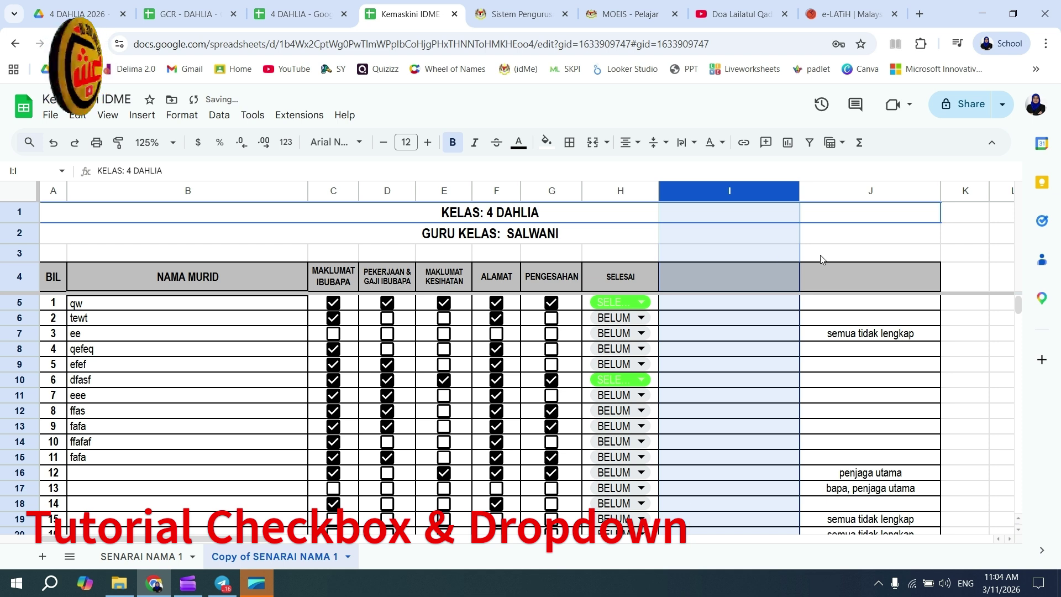
- Examine the existing remarks in column J beside the new blank column
left_click(773, 335)
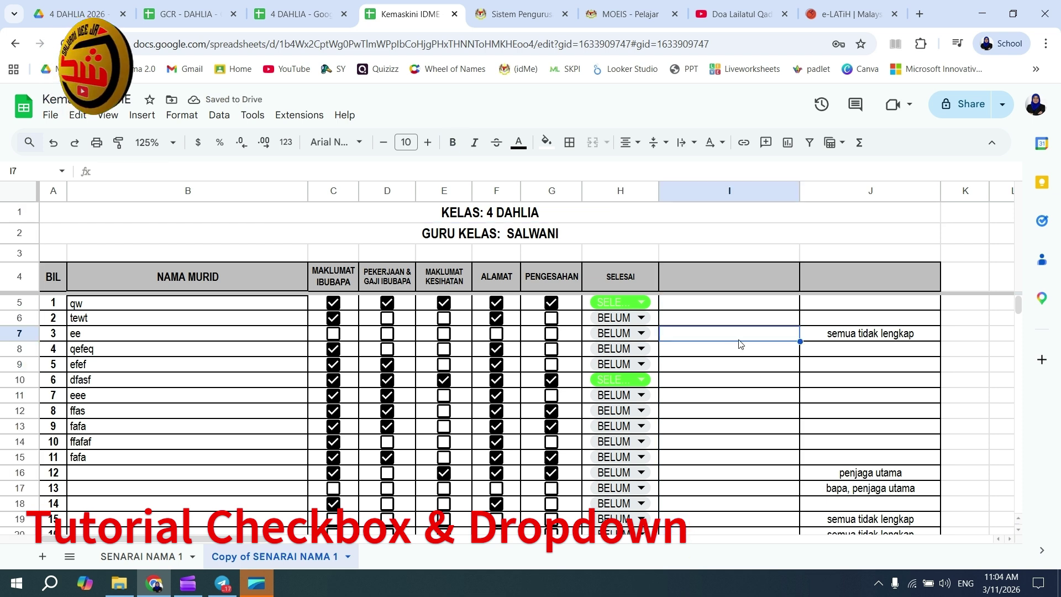
left_click(901, 334)
left_click(910, 384)
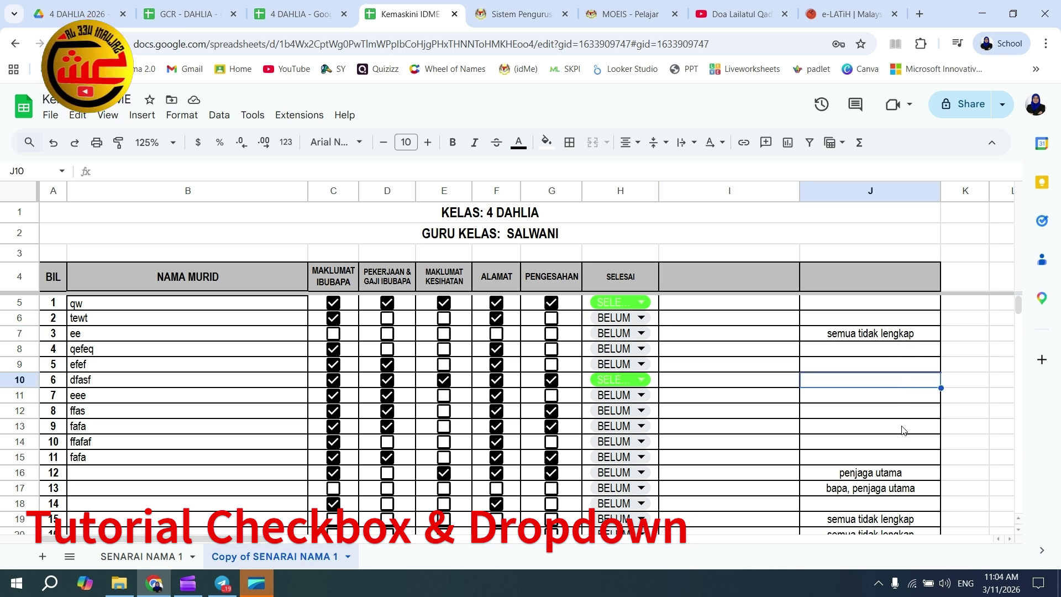
left_click(895, 474)
left_click(891, 492)
left_click(879, 340)
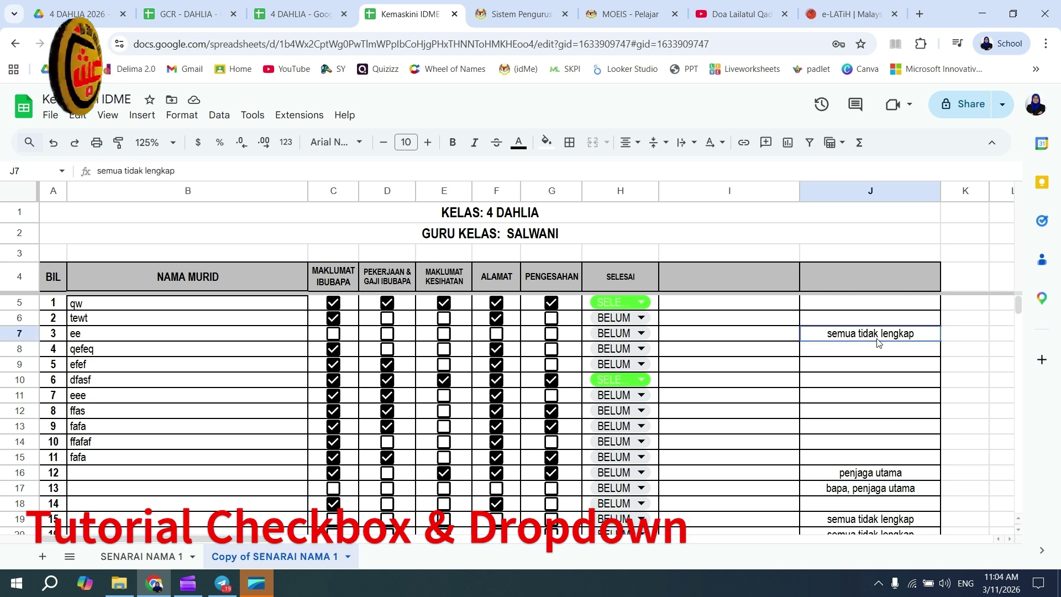
left_click(752, 325)
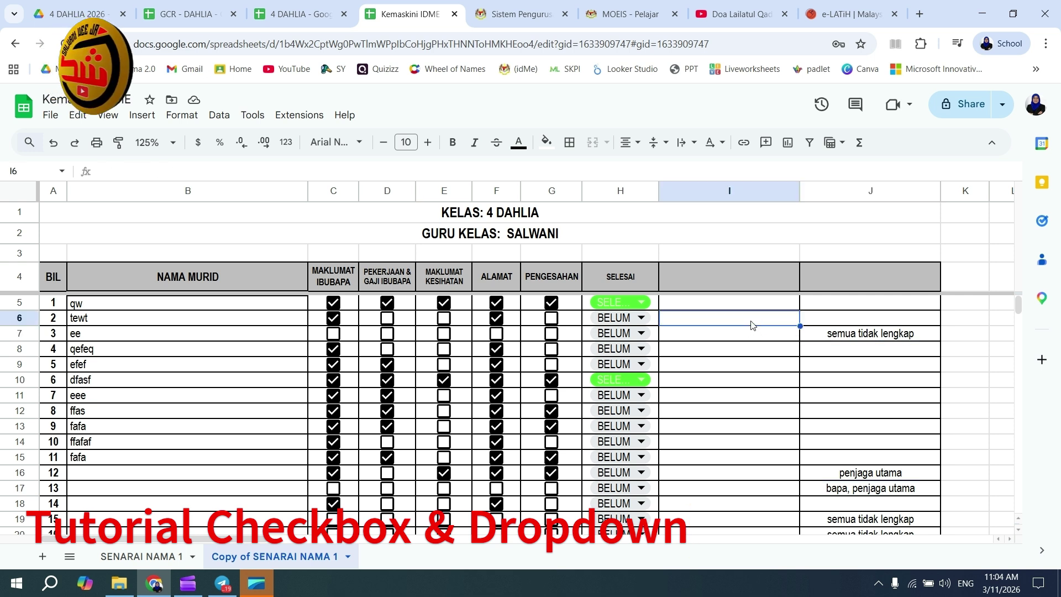
- Insert a dropdown in cell I5, the first student row of the new column
left_click(751, 302)
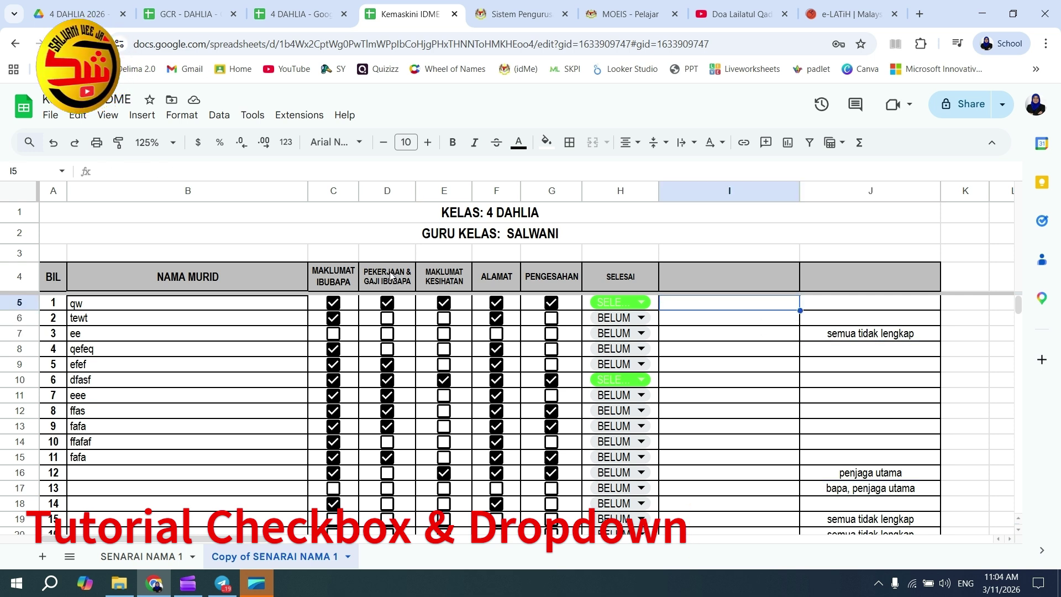
left_click(134, 117)
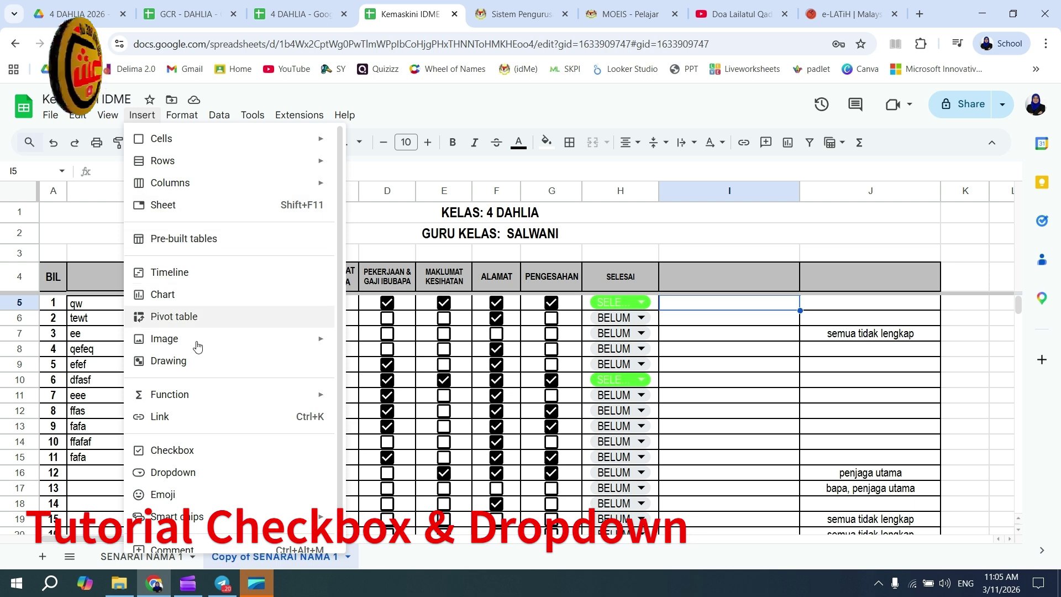
left_click(176, 475)
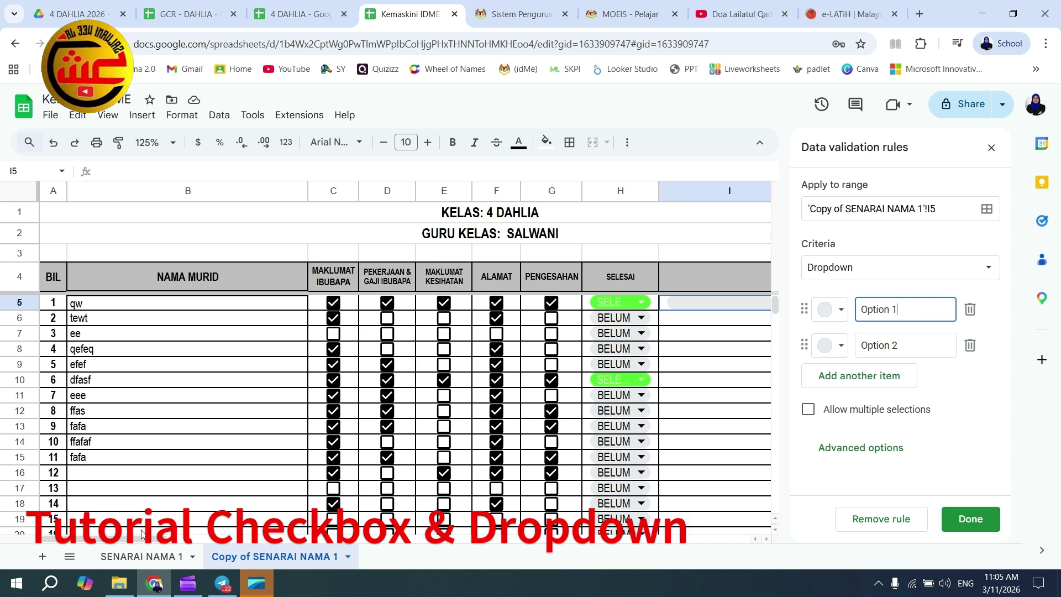
- Name the first dropdown option "Semua tak lengkap"
left_click_drag(142, 538, 240, 544)
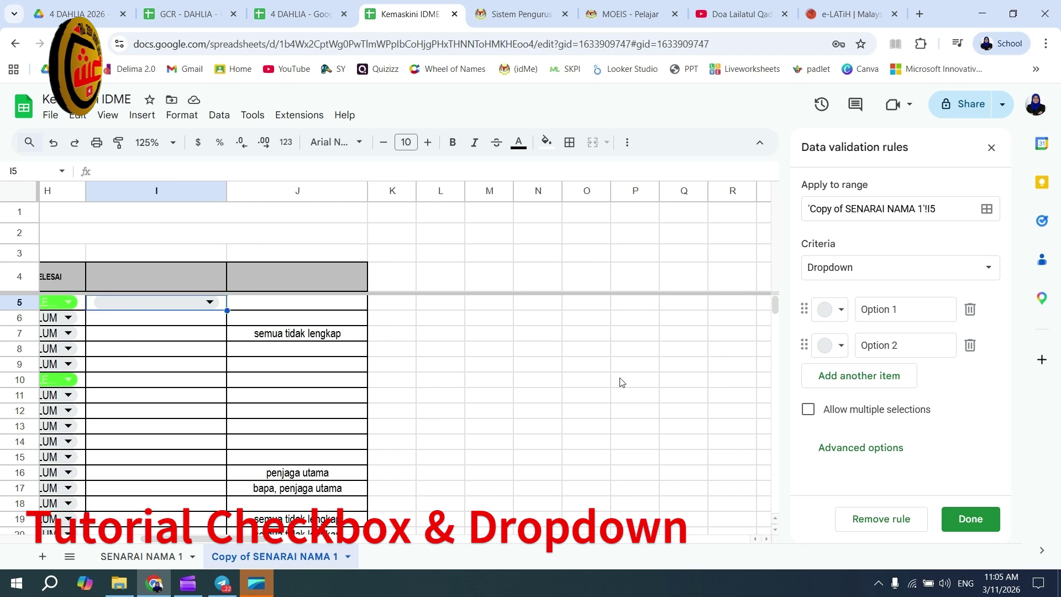
left_click_drag(932, 309, 826, 313)
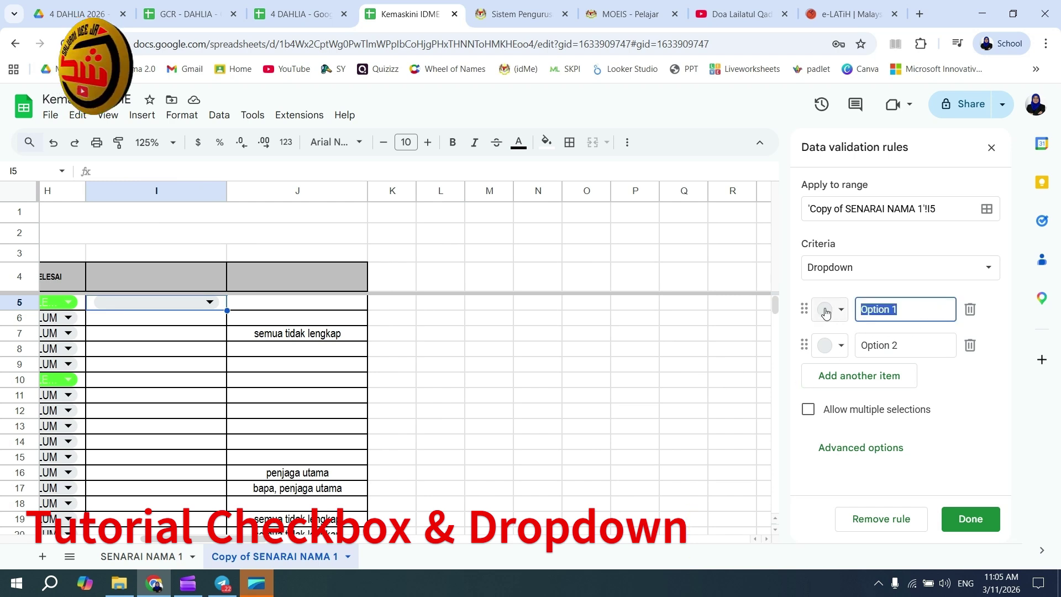
type("Semau")
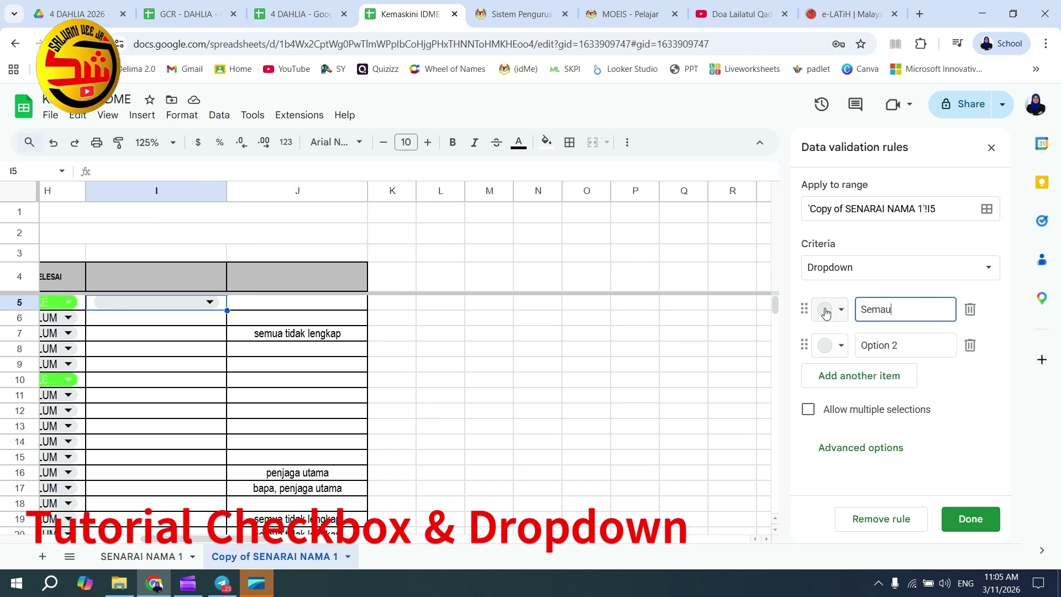
key("BackSpace")
key("BackSpace")
key("BackSpace")
key("BackSpace")
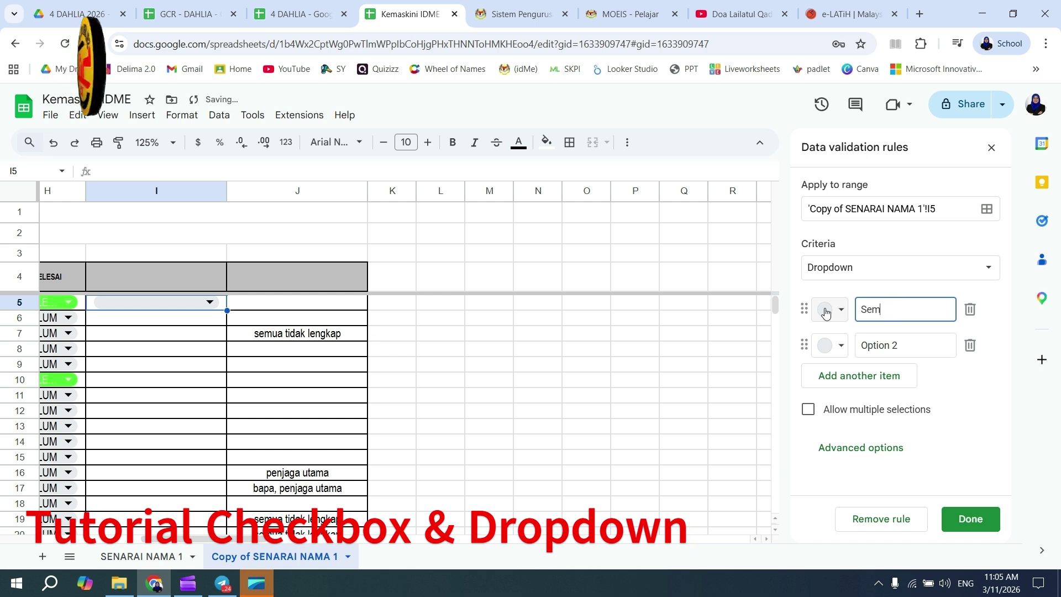
type("ua tak ")
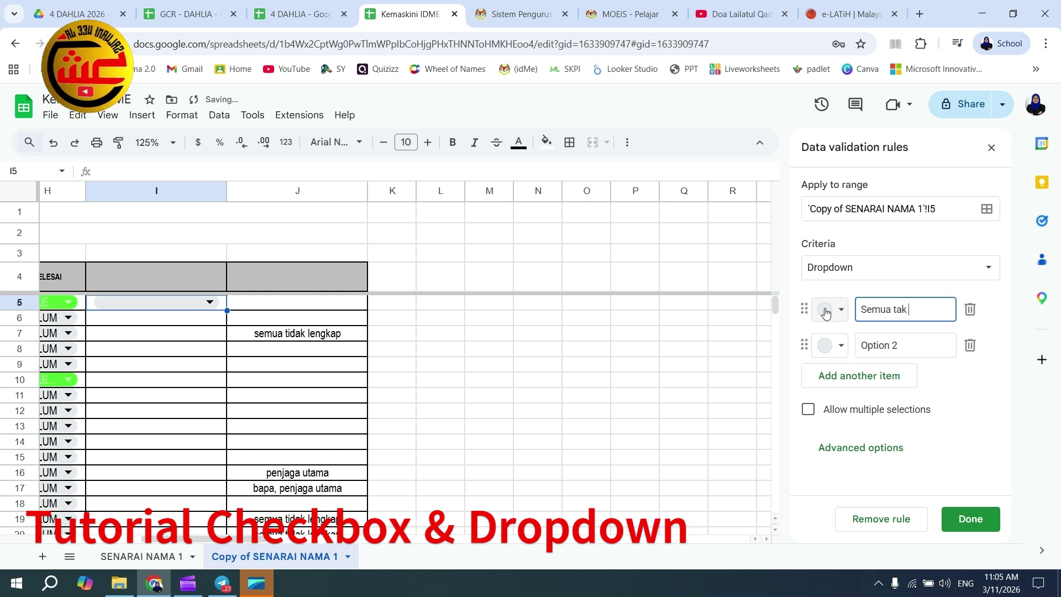
type("lengkap")
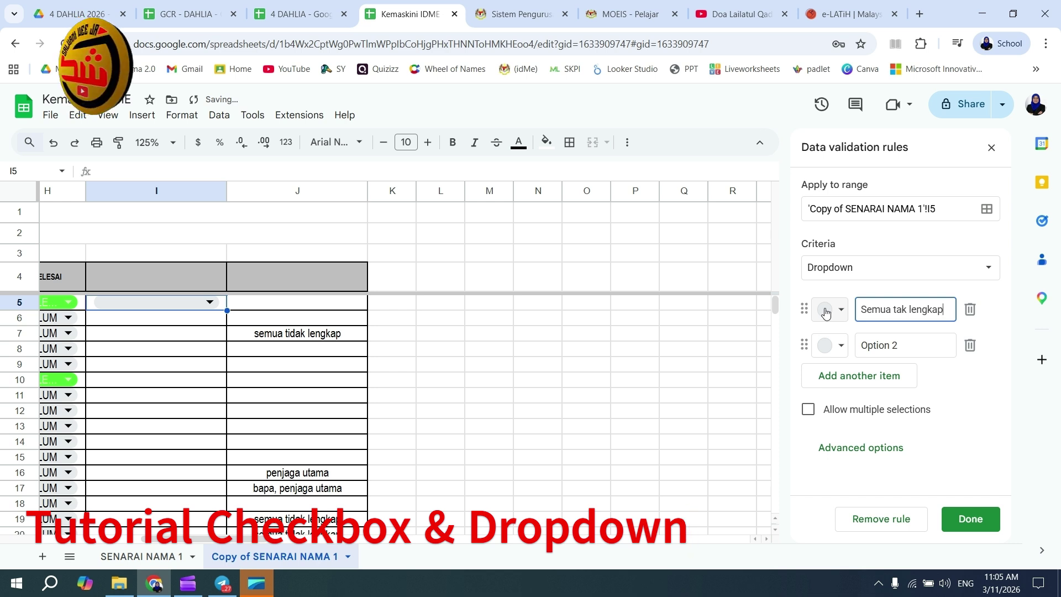
- Name the second dropdown option "Penjaga Utama"
key("Tab")
key("Tab")
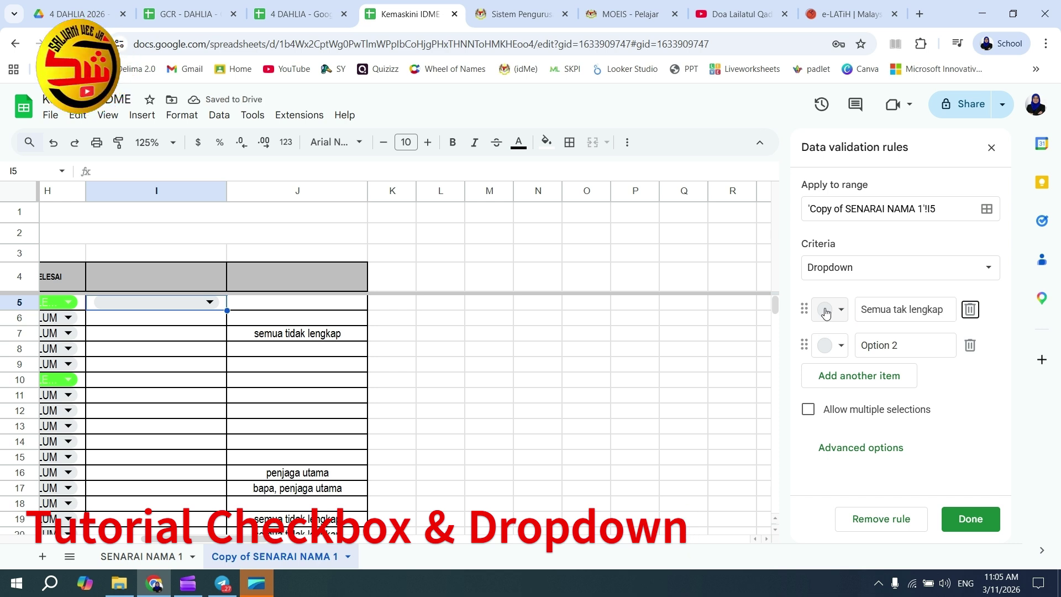
key("Tab")
key("Tab")
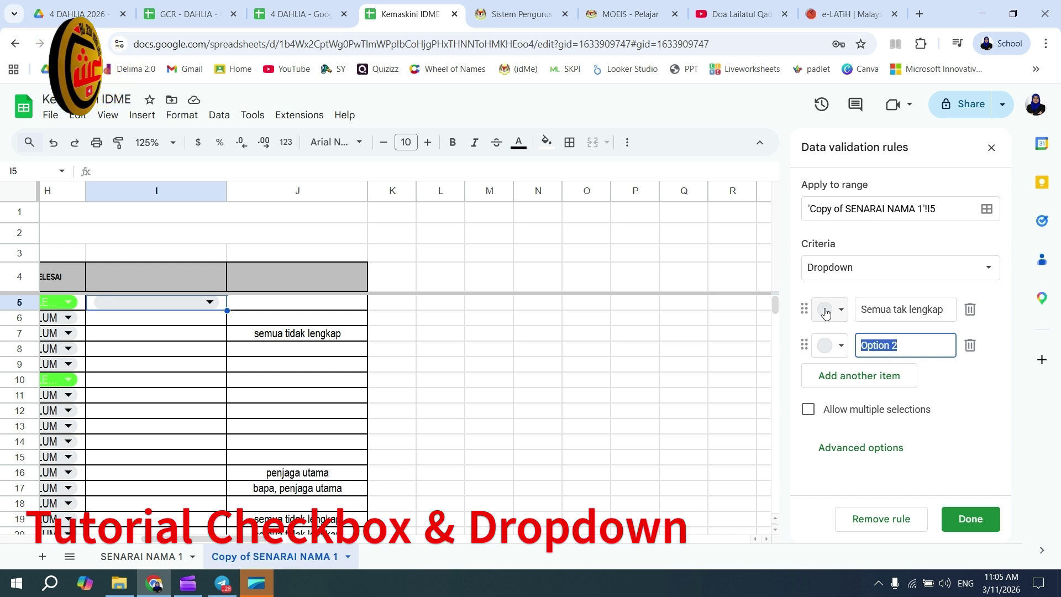
type("PENJAGA ")
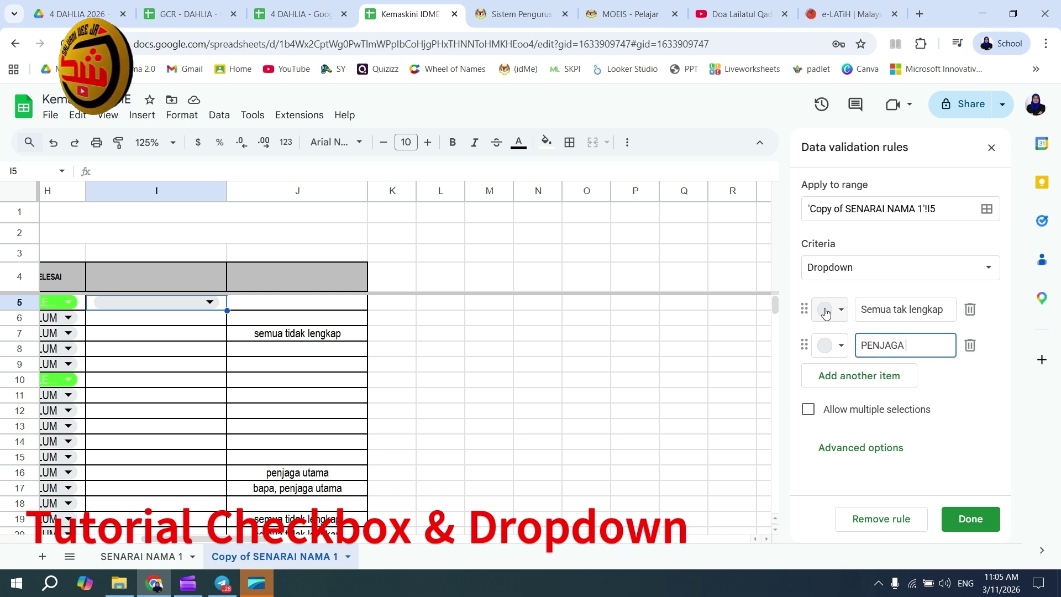
type("UATA")
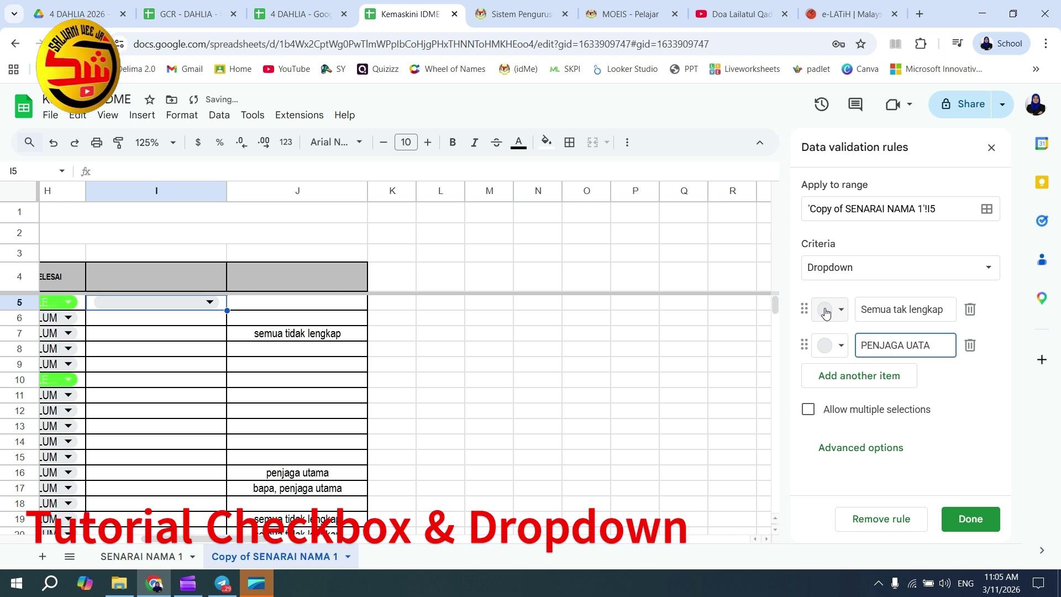
key("BackSpace")
key("BackSpace")
key("BackSpace")
key("BackSpace")
key("BackSpace")
key("BackSpace")
key("BackSpace")
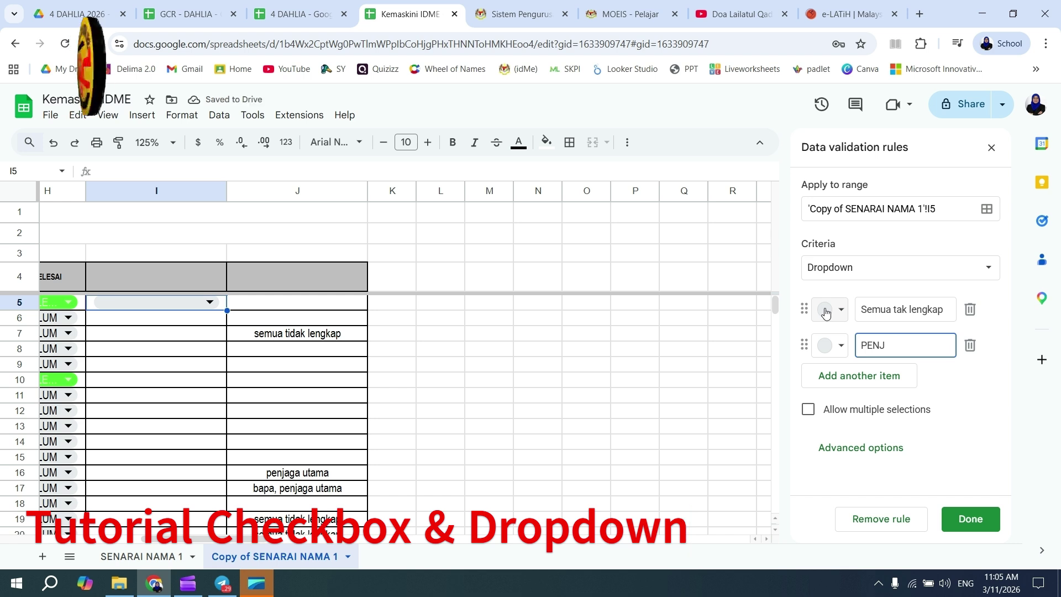
type("P")
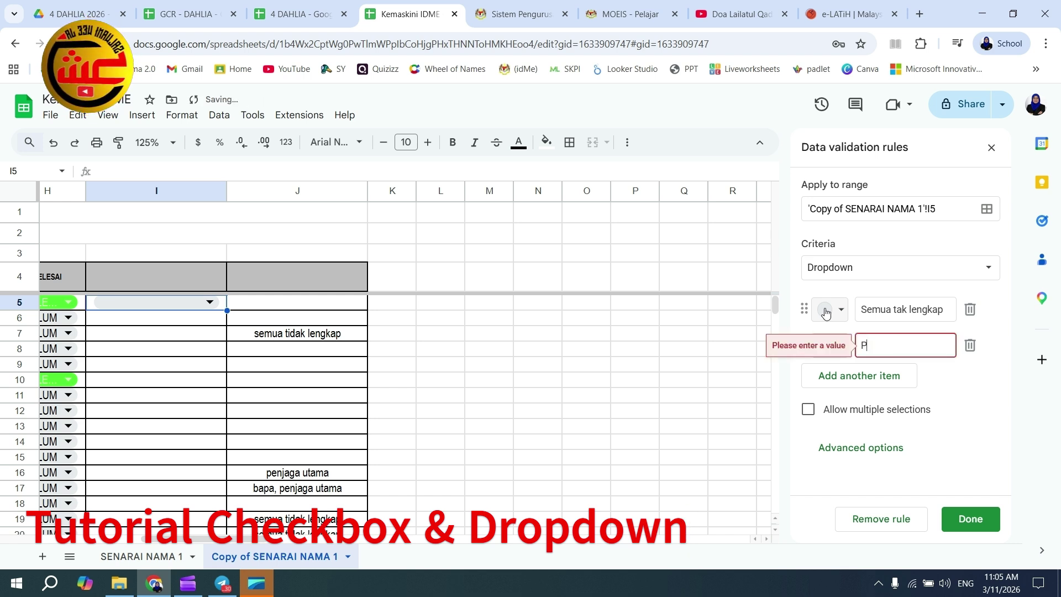
type("enjaga Utama")
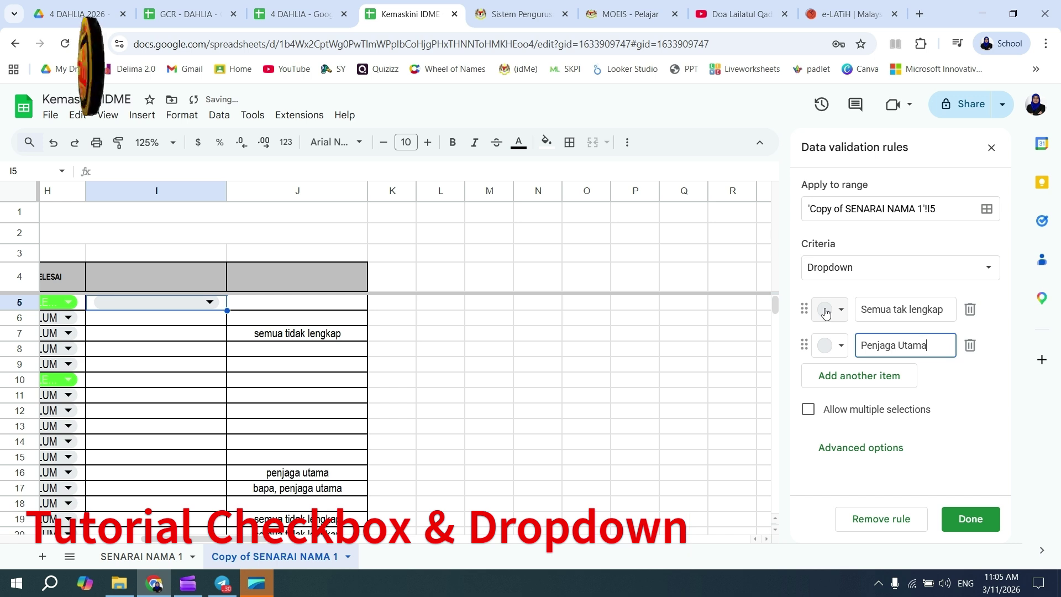
- Check the remarks in column J and add a third dropdown option, "Pengesahan"
key("Return")
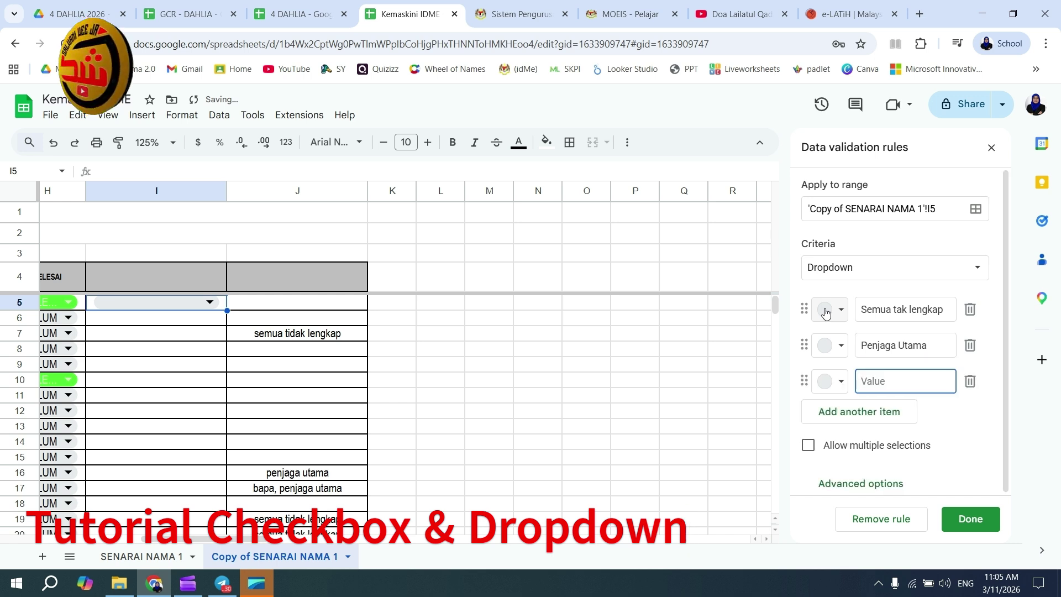
scroll(344, 412, "down", 5)
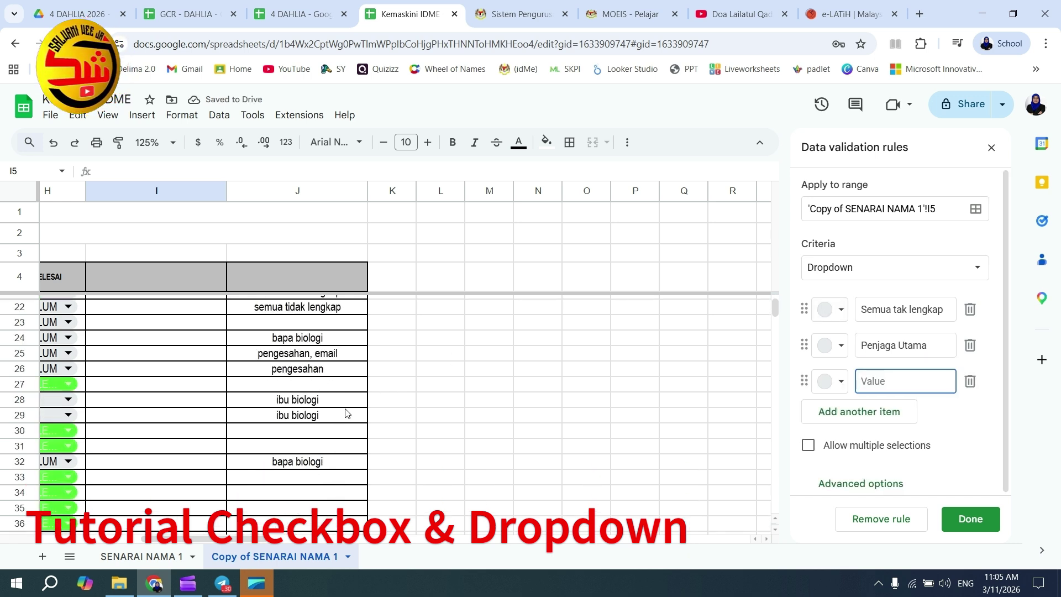
scroll(342, 429, "up", 3)
scroll(345, 430, "up", 3)
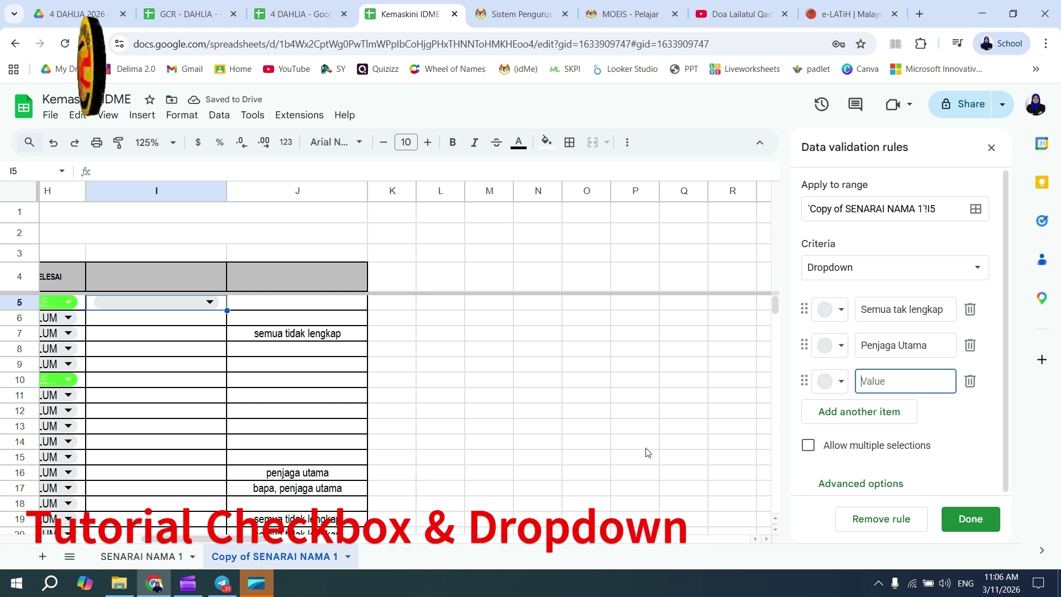
type("Pengesahan")
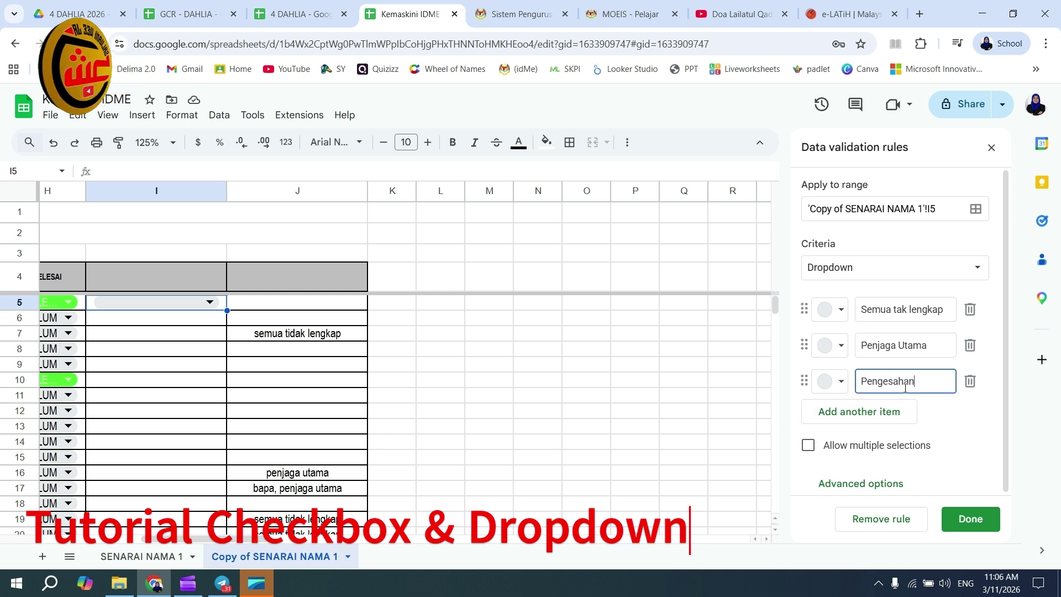
- Add a fourth dropdown option, "ibu biologi"
key("Return")
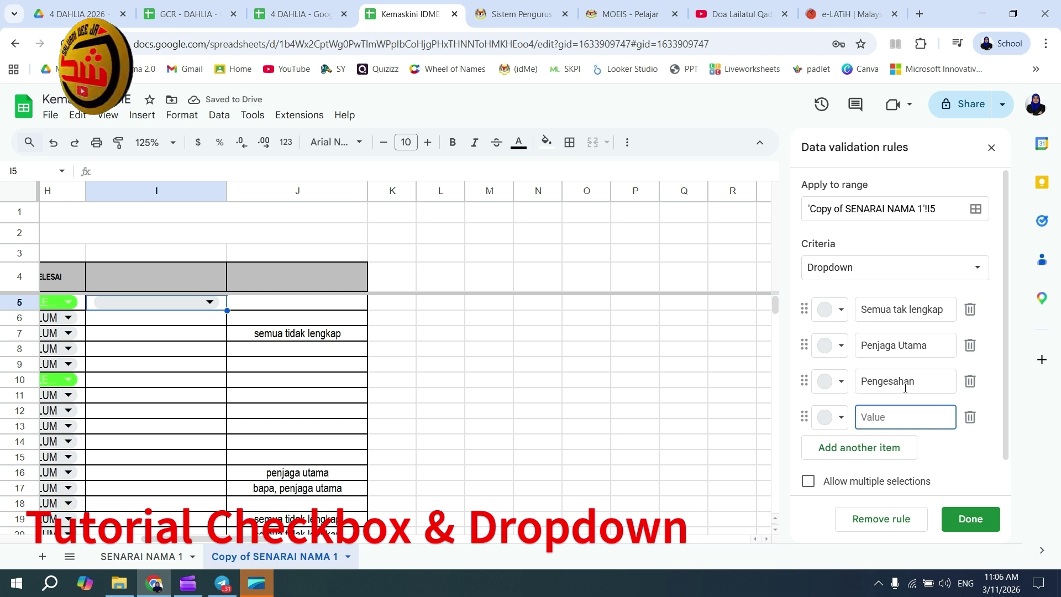
type("ibu biol")
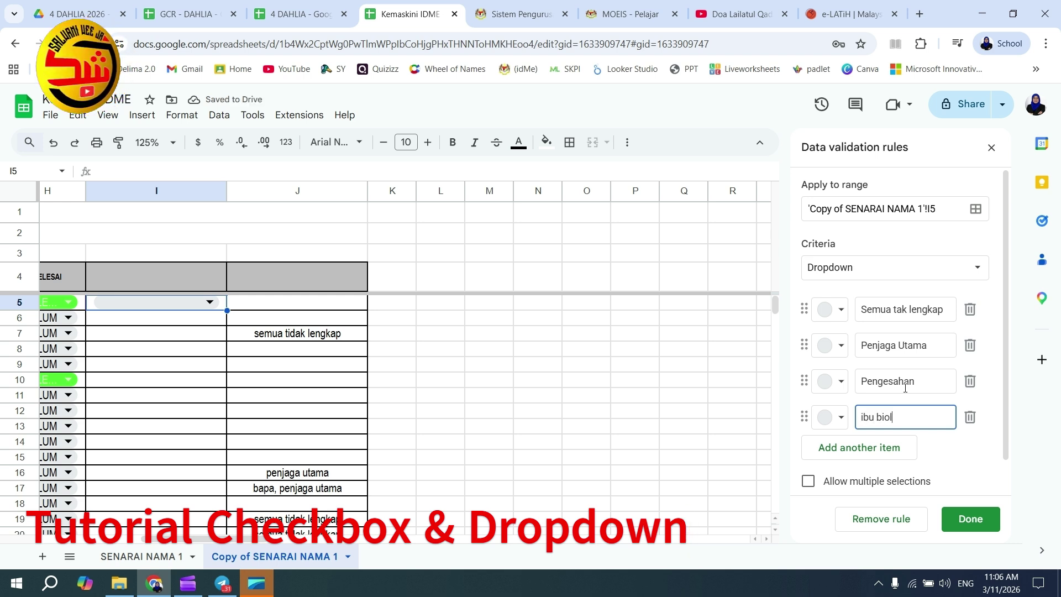
type("ogi")
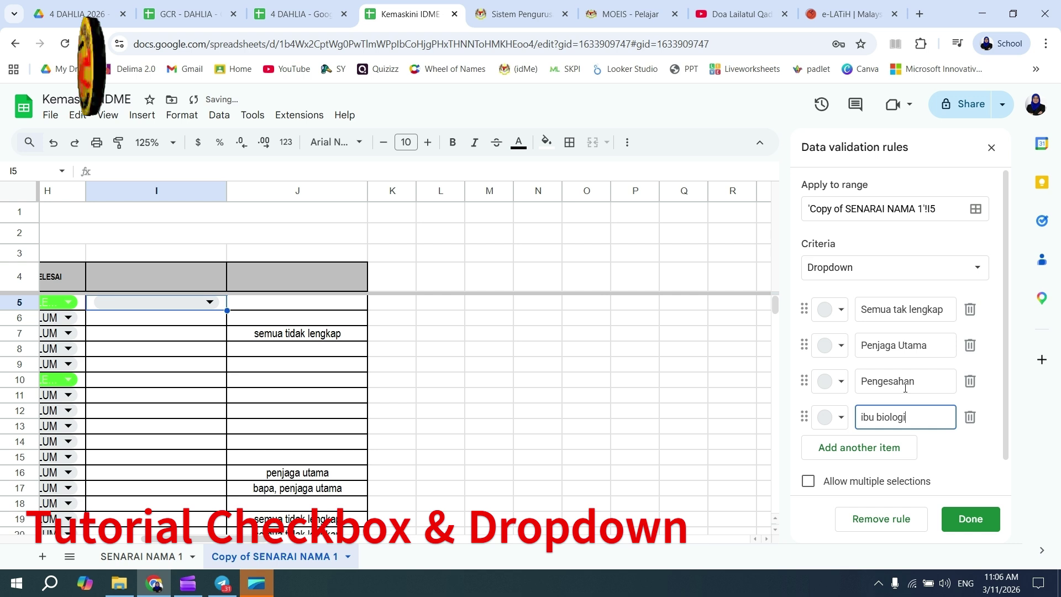
- Save the dropdown rule for cell I5 and close the data validation rules
left_click(969, 522)
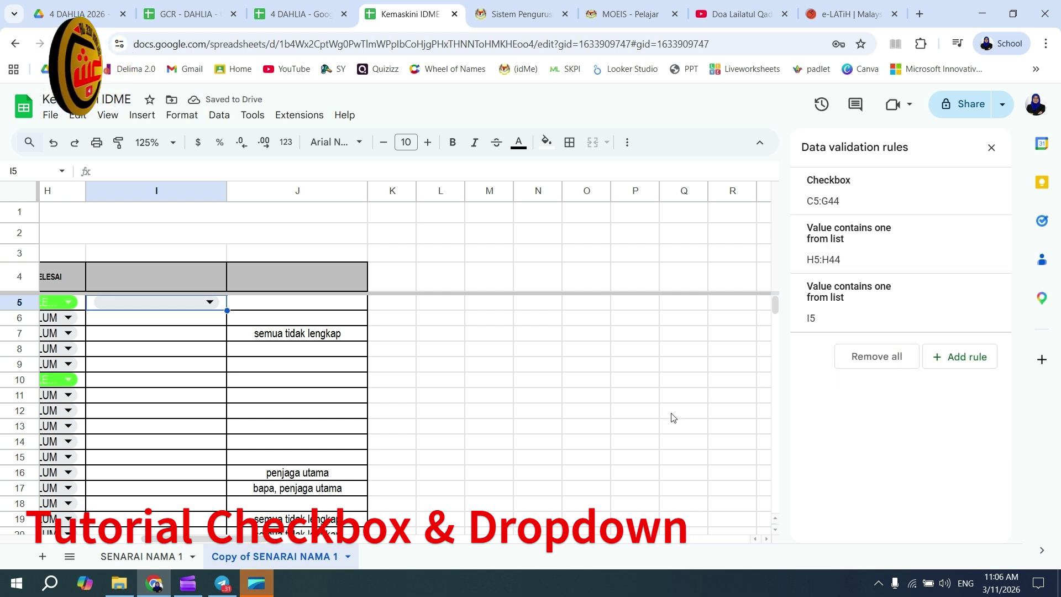
left_click(992, 148)
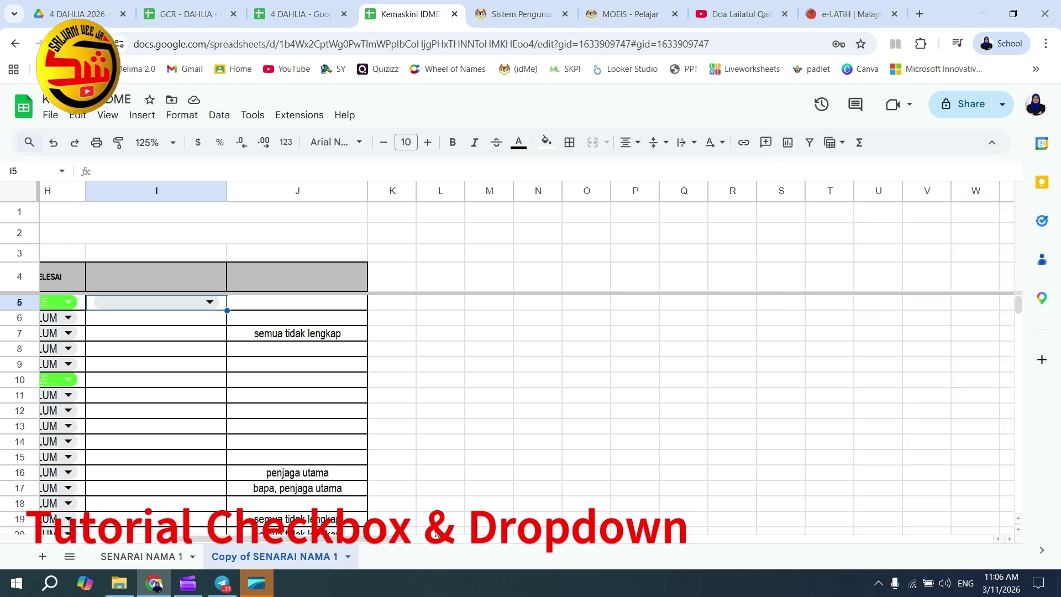
- Try out the new dropdown's options in cell I5, ending with "Penjaga Utama" selected
scroll(383, 540, "left", 5)
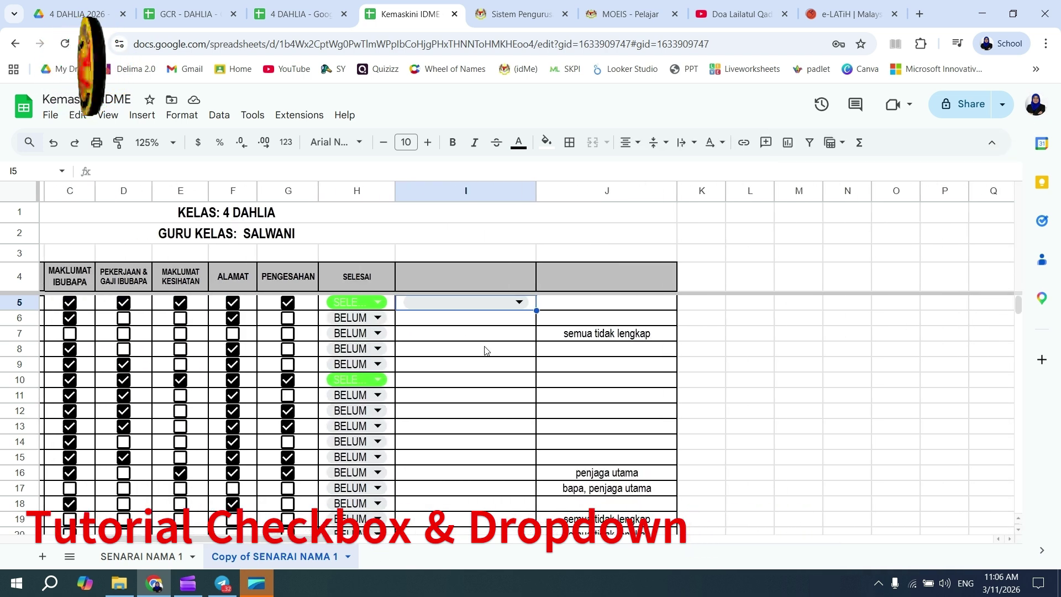
left_click(518, 304)
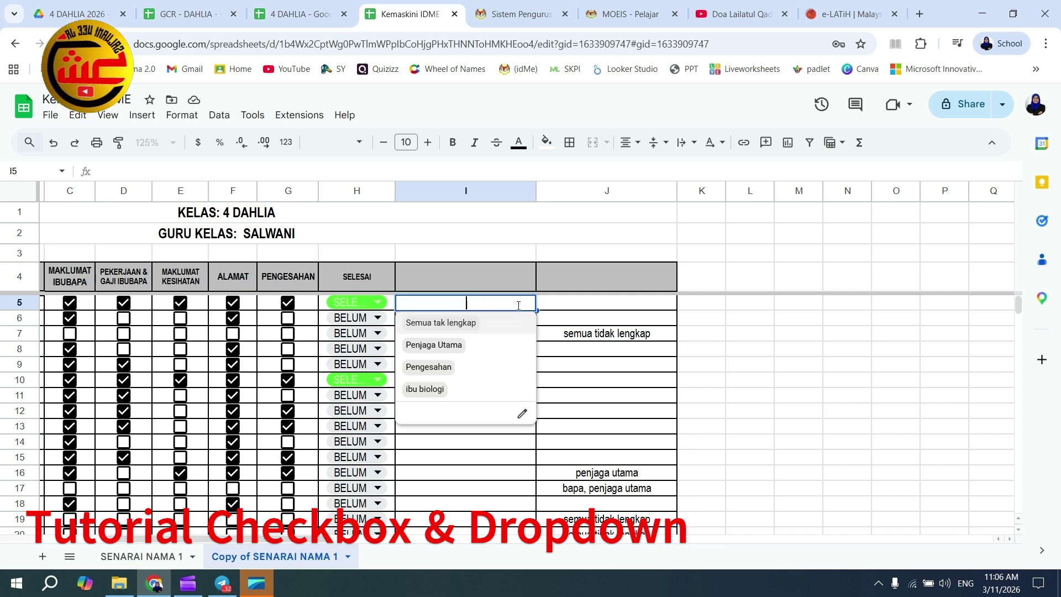
left_click(497, 325)
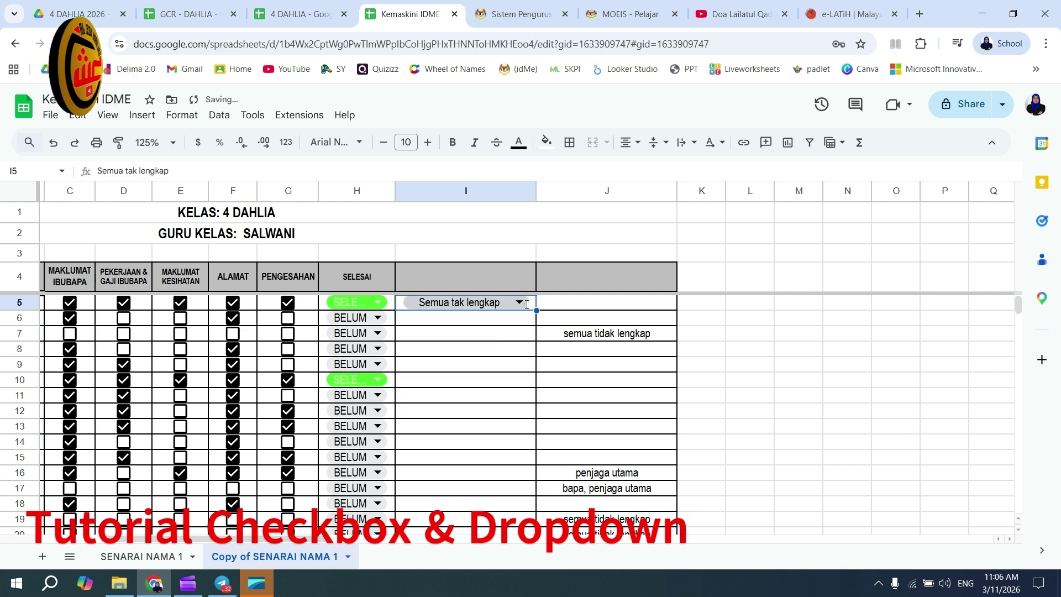
key("Return")
left_click(490, 344)
key("Return")
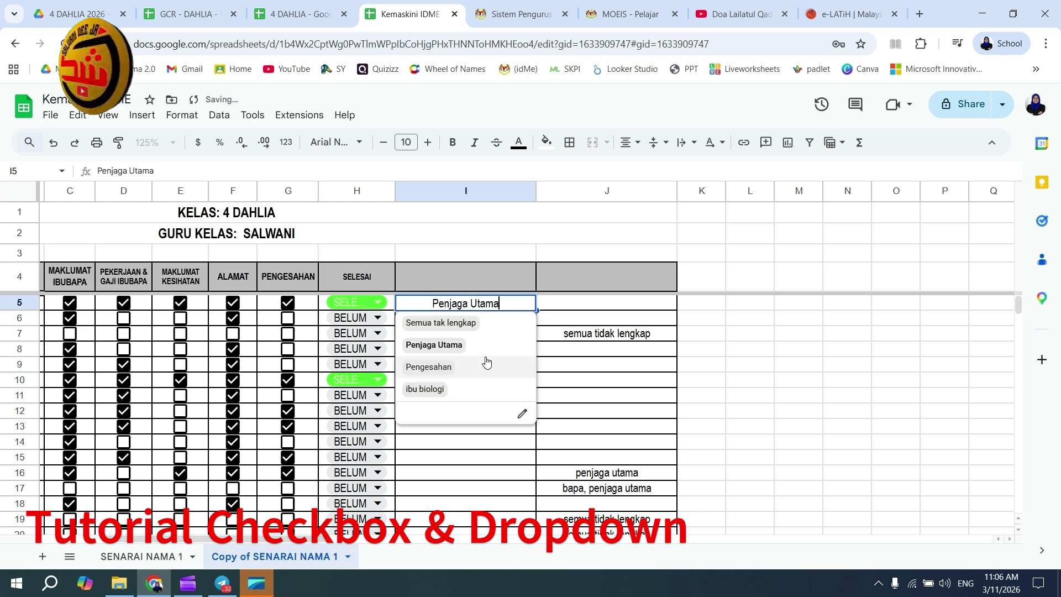
left_click(489, 367)
left_click(519, 305)
left_click(508, 348)
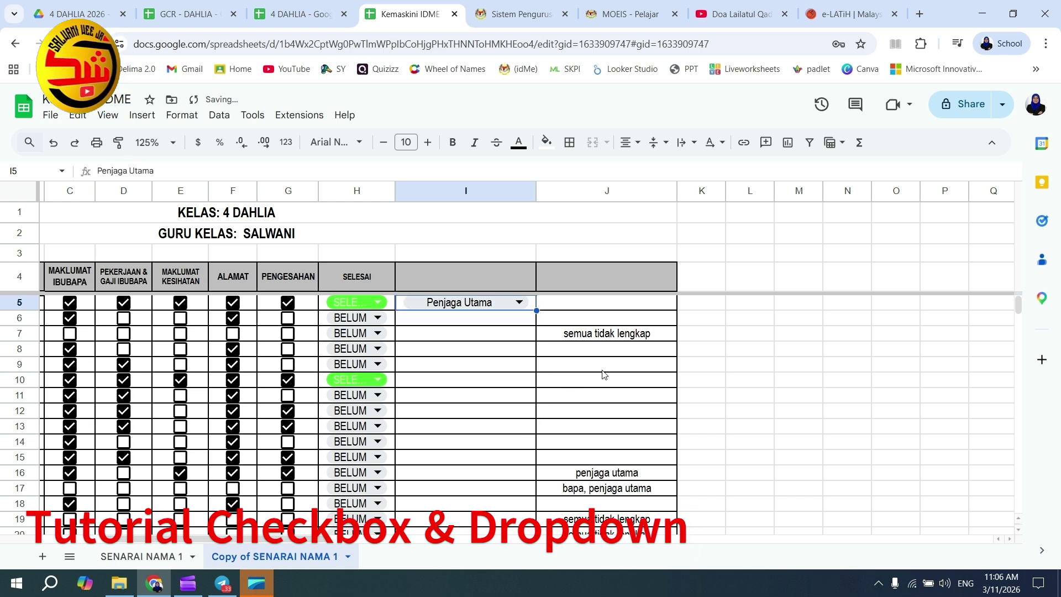
- Enlarge the sheet to 150% and compare the dropdown option lists in cells I5 and H5
left_click(608, 369)
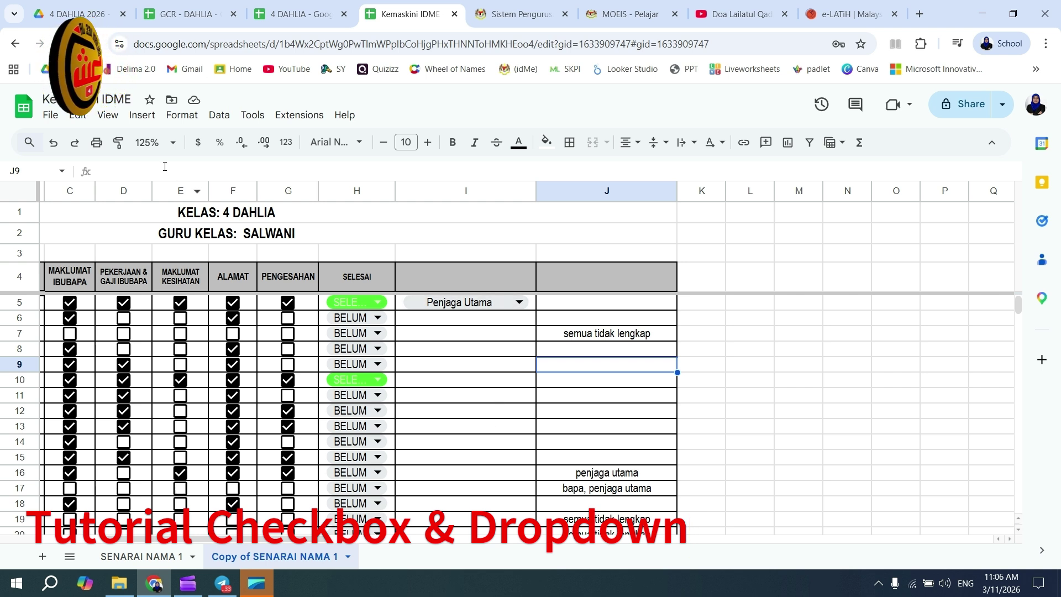
left_click(168, 150)
left_click(152, 278)
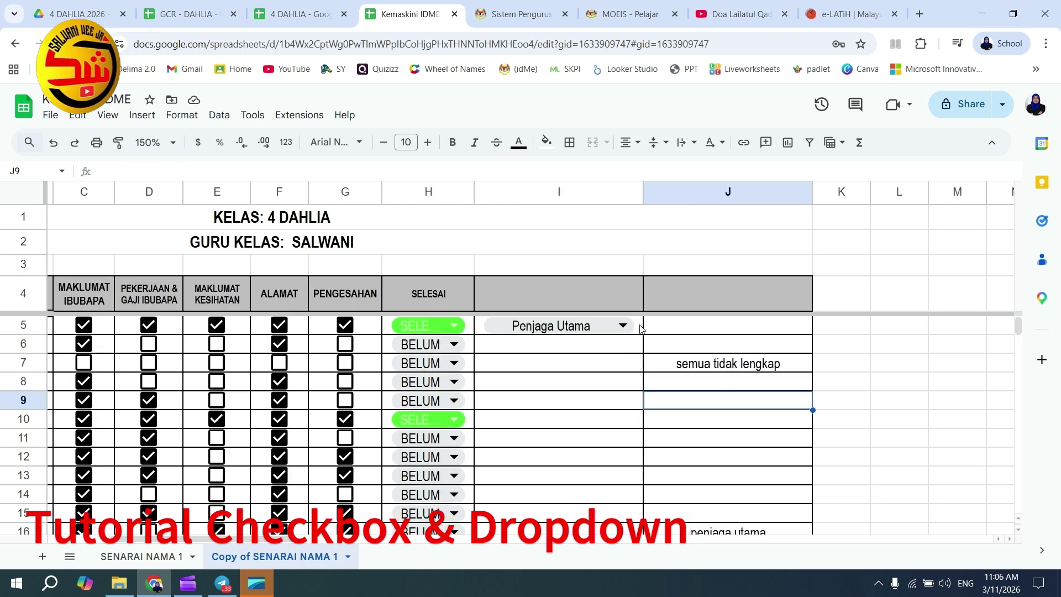
double_click(616, 325)
left_click(672, 325)
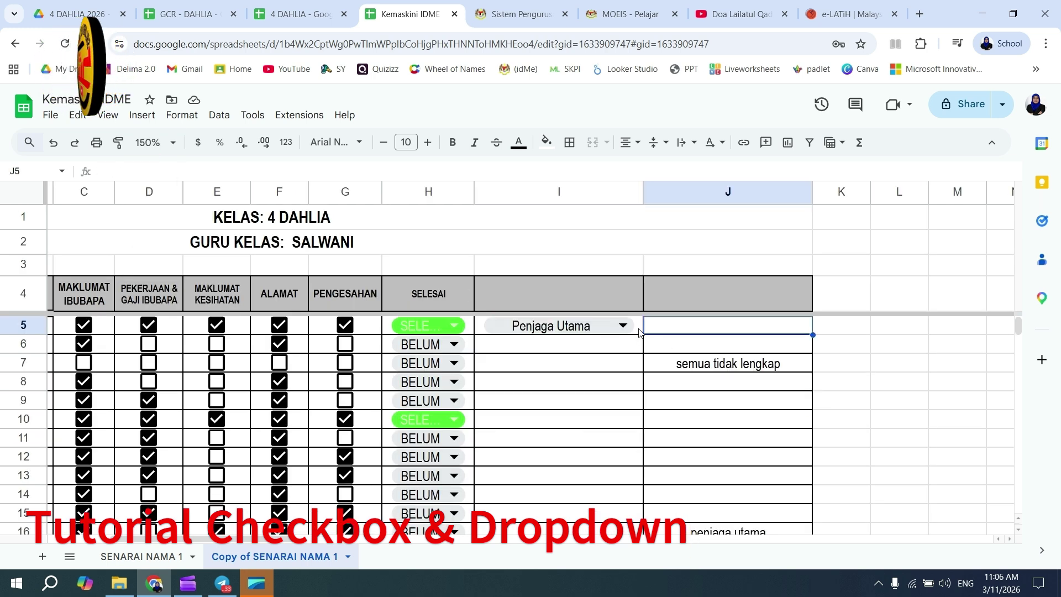
left_click(640, 332)
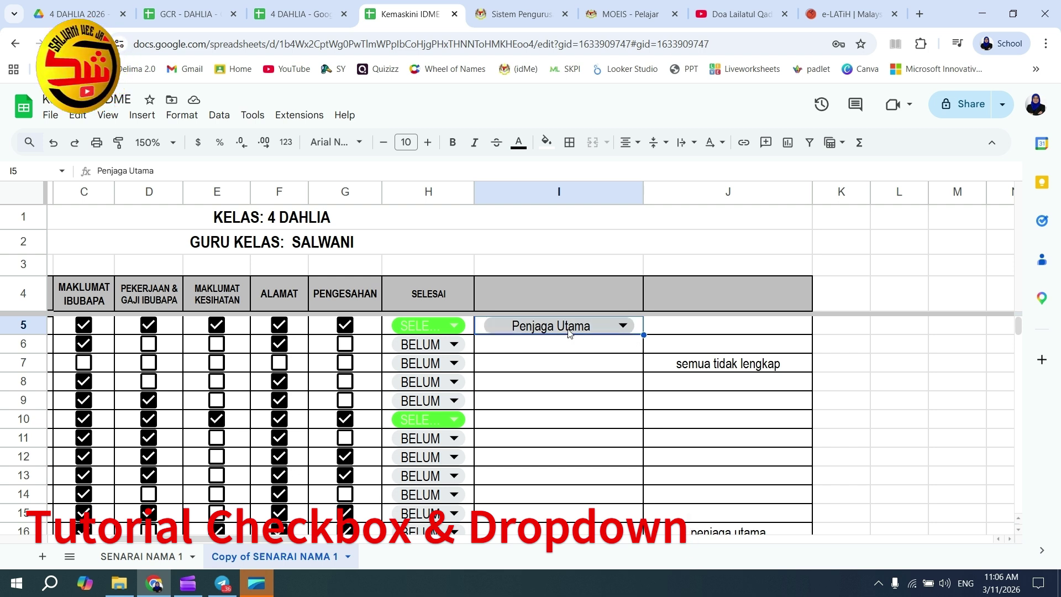
double_click(613, 328)
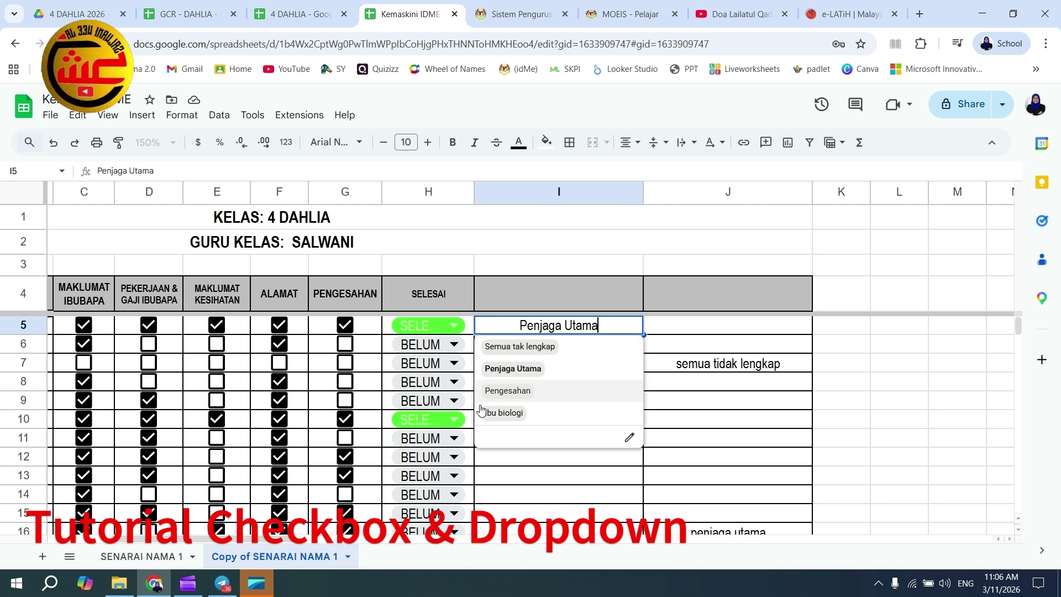
left_click(459, 328)
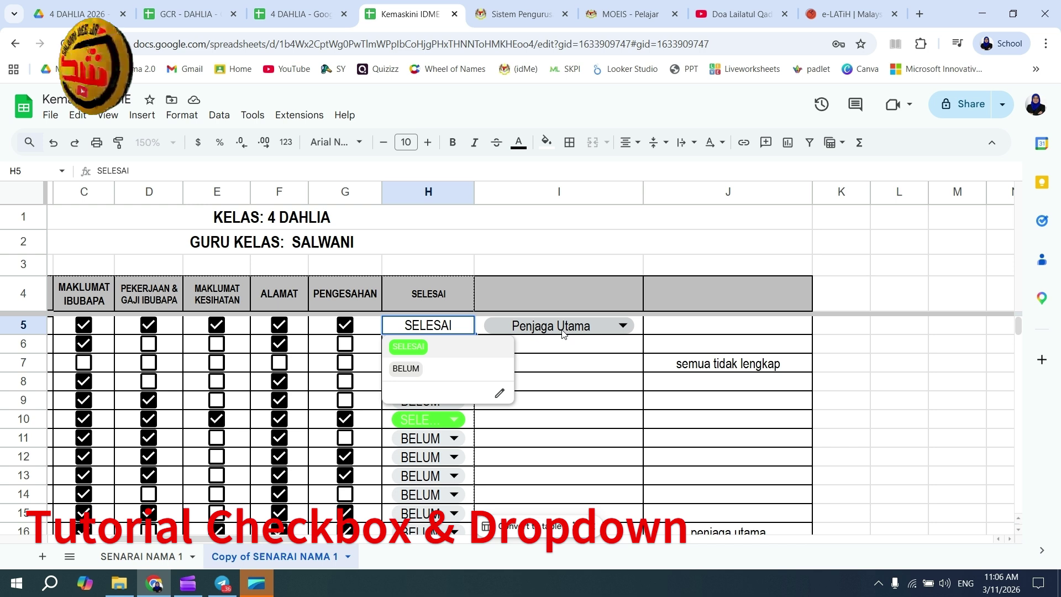
- Open the dropdown rule of cell I5 for editing and show its advanced options
double_click(617, 326)
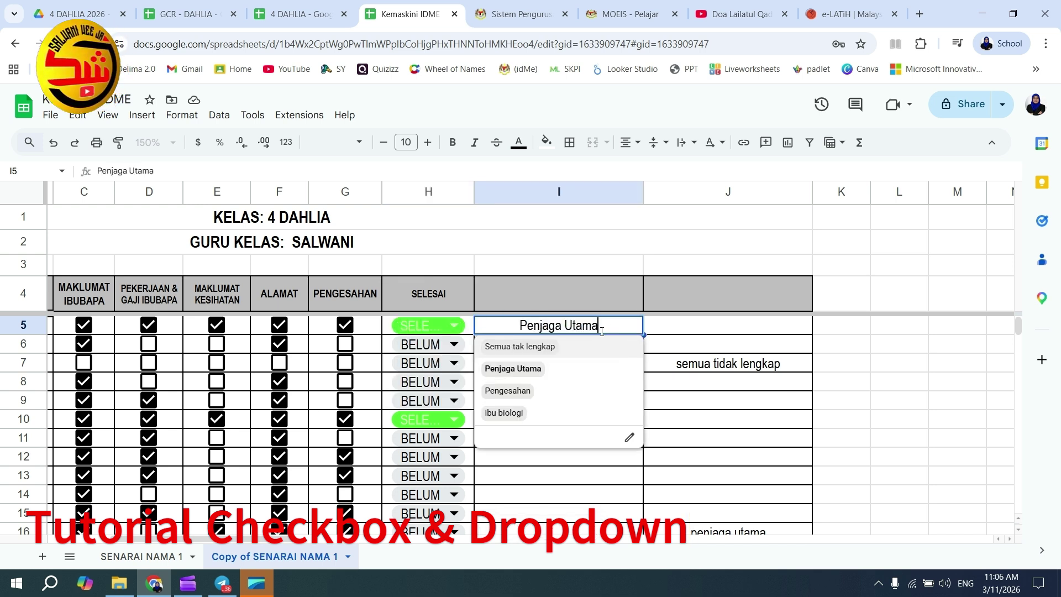
left_click(629, 440)
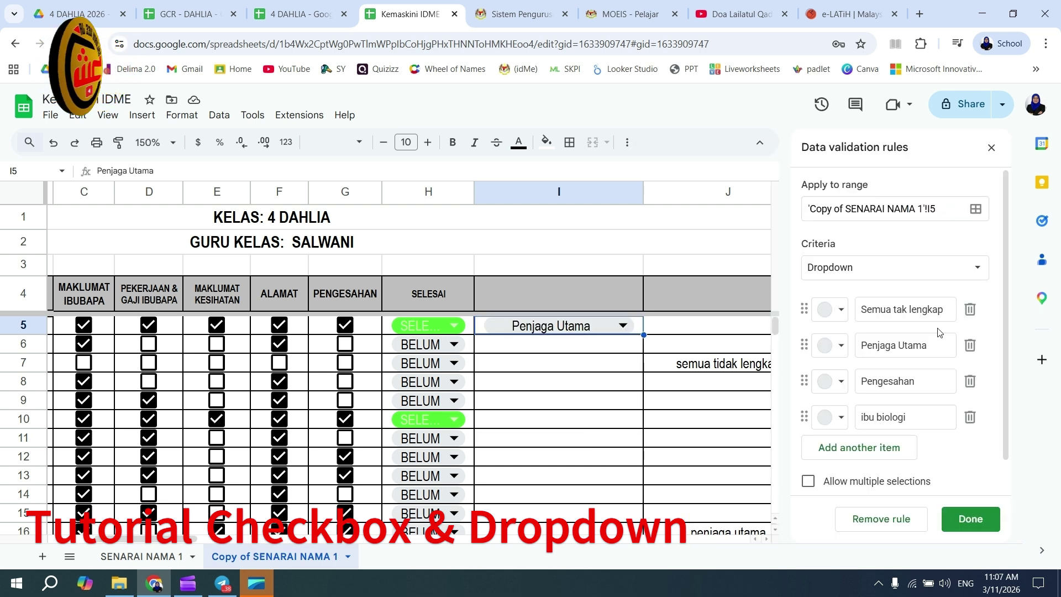
scroll(970, 332, "down", 1)
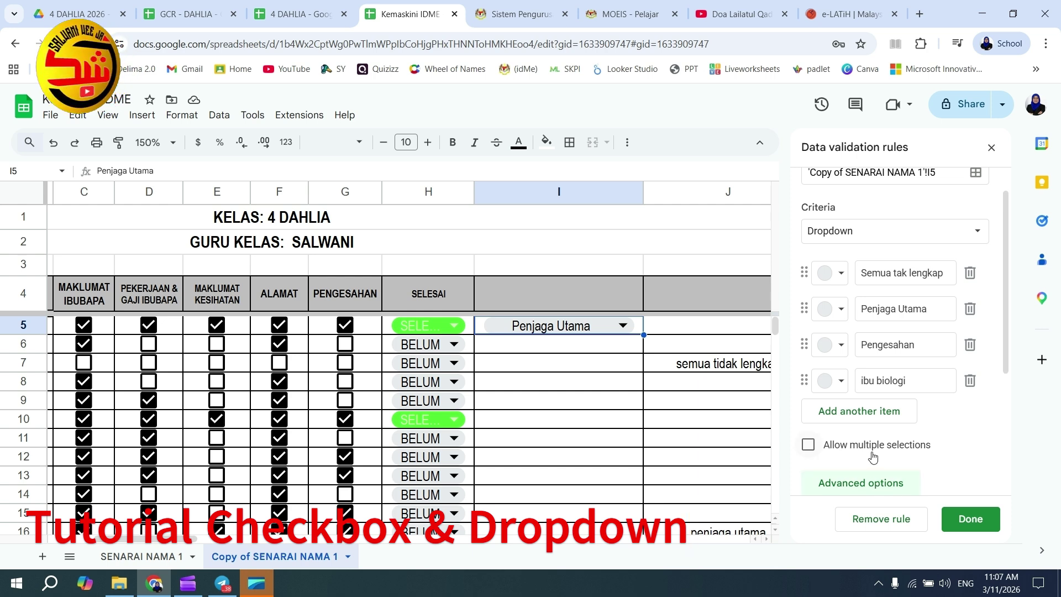
scroll(945, 297, "down", 4)
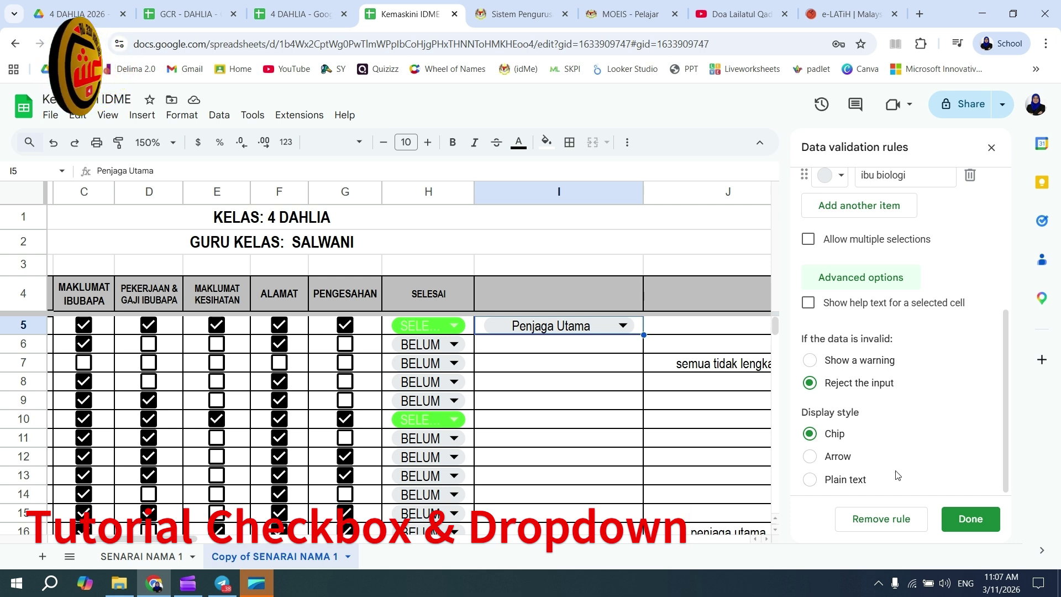
- Try the Arrow and Plain text display styles for the I5 dropdown and return it to Chip
left_click(810, 457)
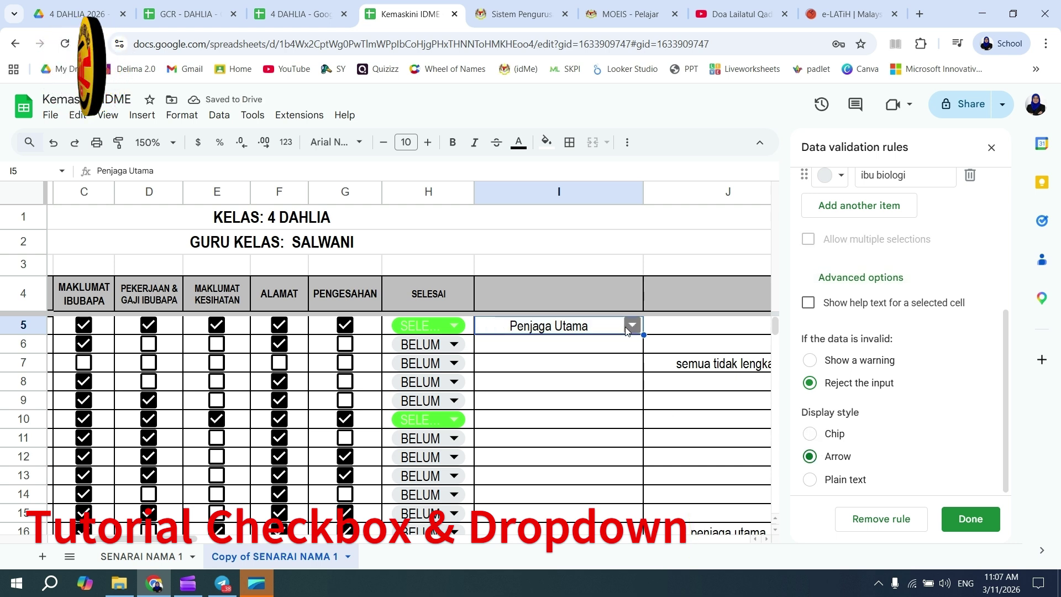
left_click(811, 480)
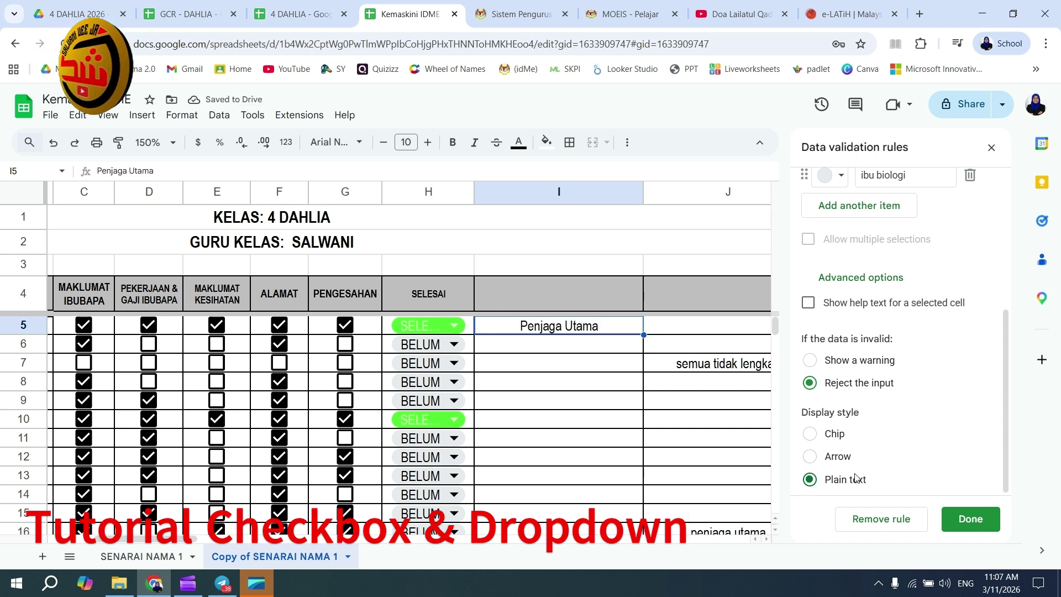
left_click(810, 434)
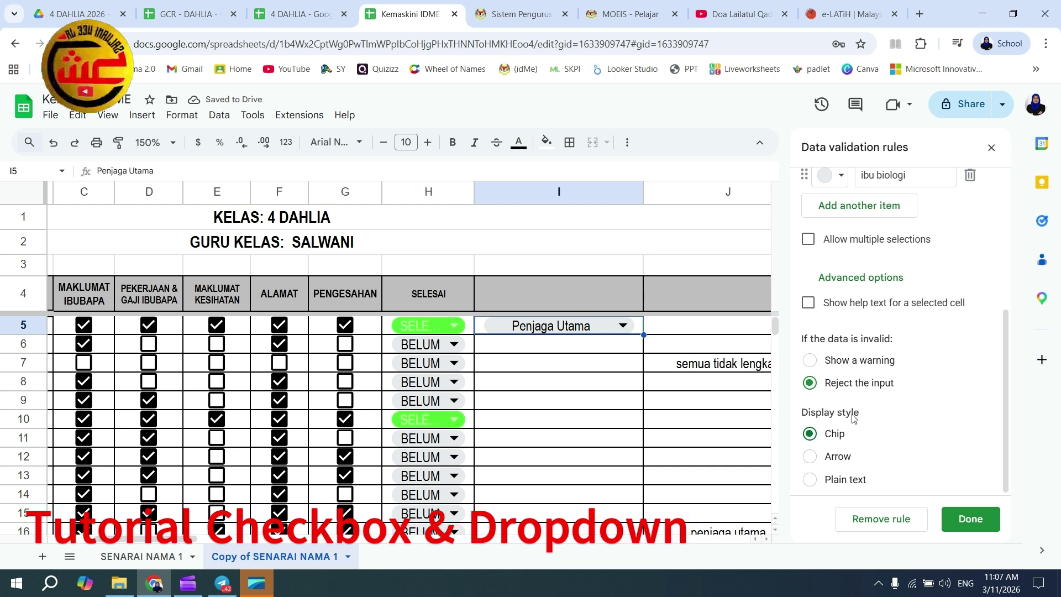
- Color the "Semua tak lengkap" option light orange
scroll(909, 434, "up", 1)
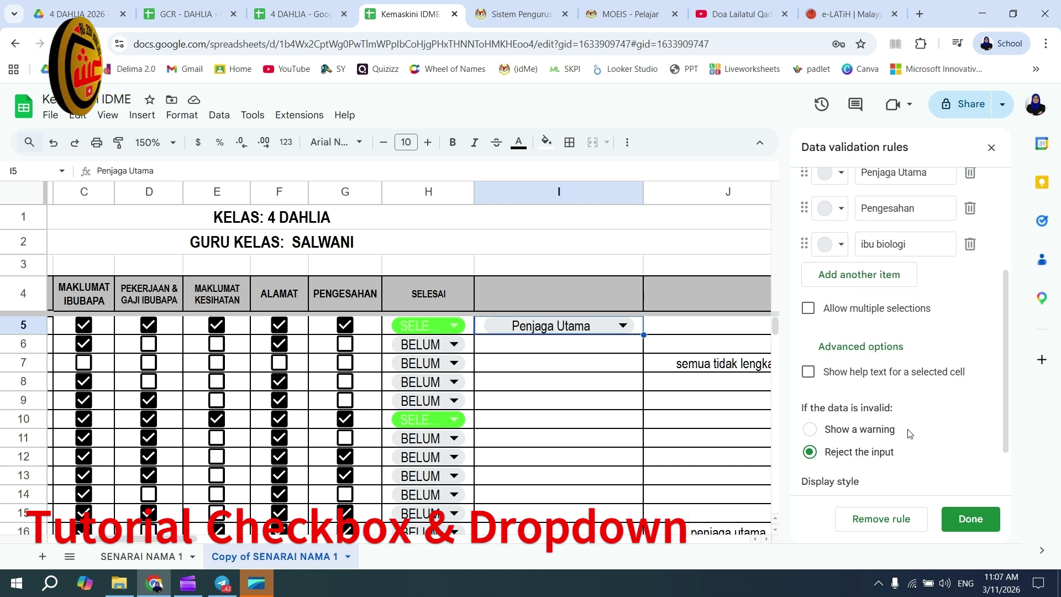
scroll(912, 305, "up", 1)
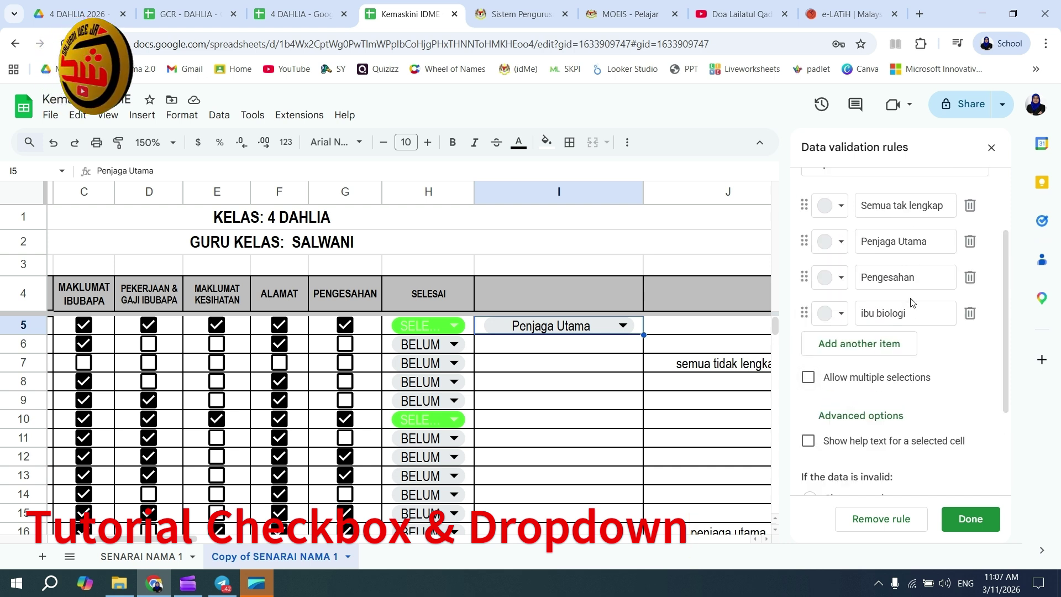
left_click(837, 207)
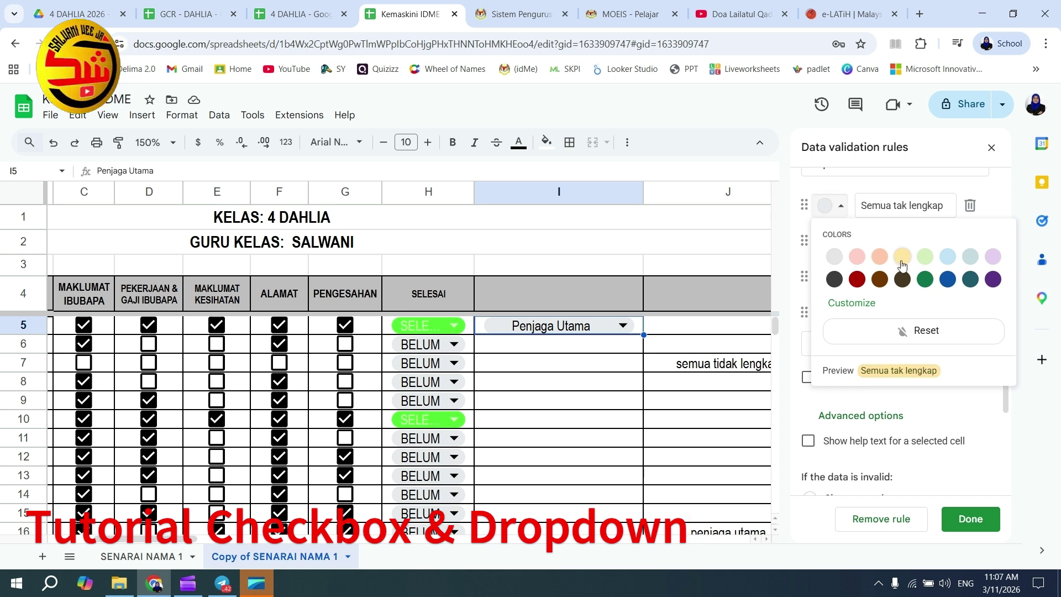
left_click(880, 257)
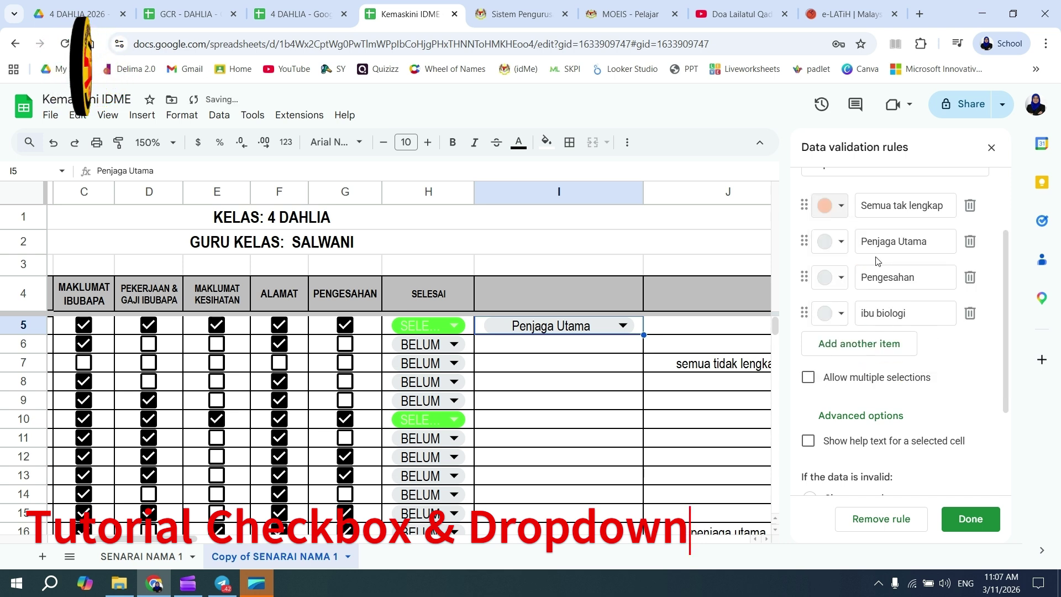
- Color the "Penjaga Utama" and "Pengesahan" options light orange as well
left_click(832, 241)
left_click(880, 292)
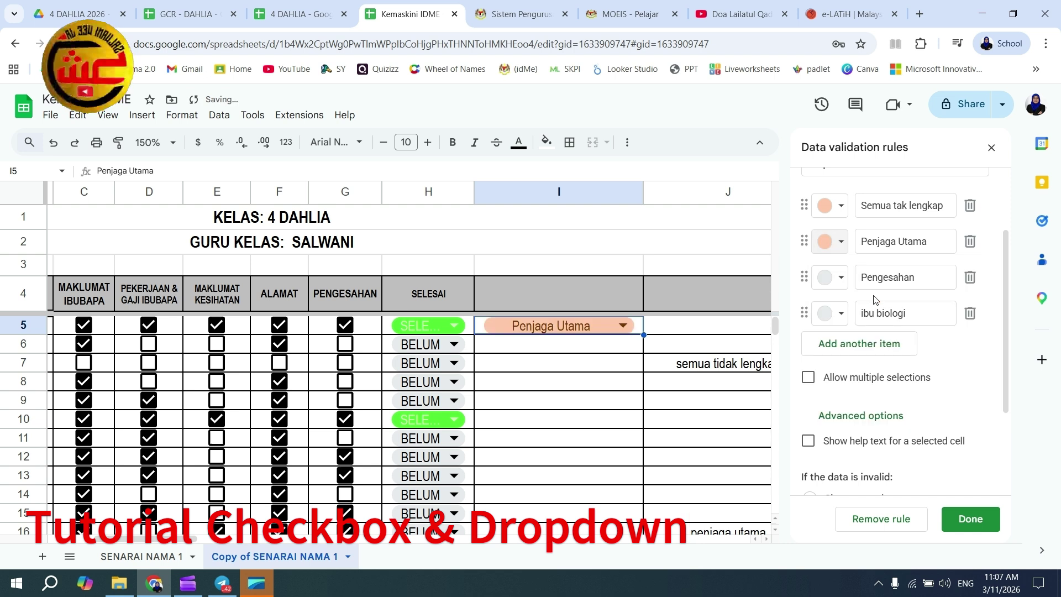
left_click(835, 284)
left_click(880, 329)
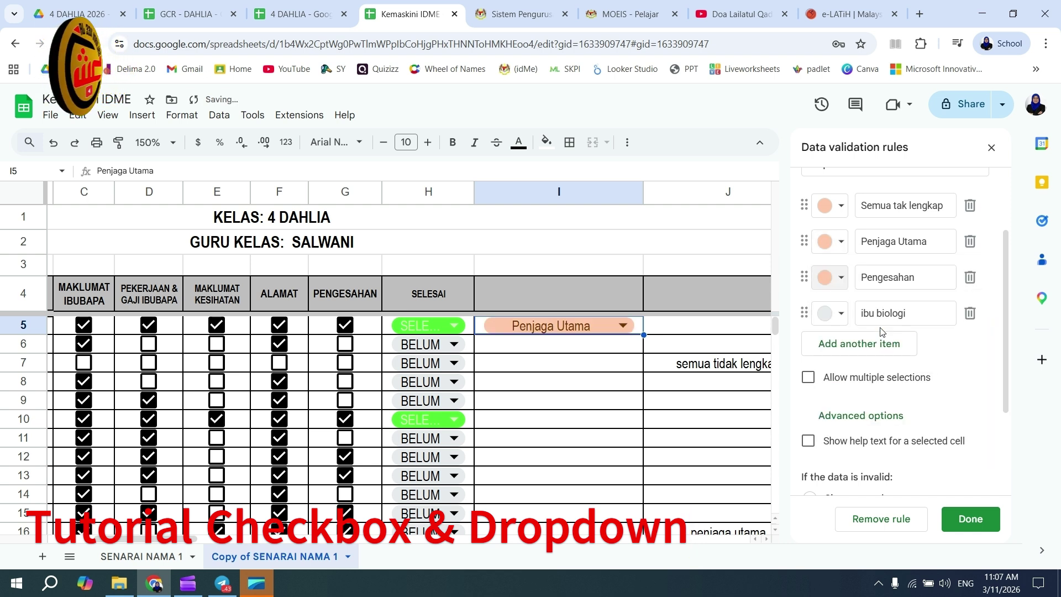
- Give the other options distinct colors: light green for "ibu biologi", dark blue for "Penjaga Utama" and pale blue-gray for "Pengesahan"
left_click(835, 313)
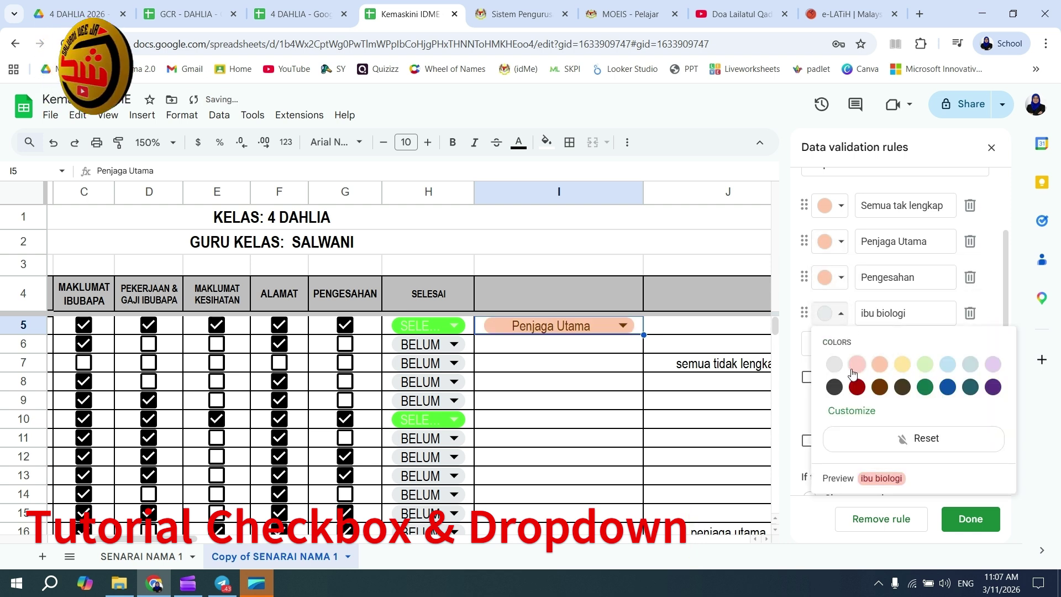
left_click(925, 365)
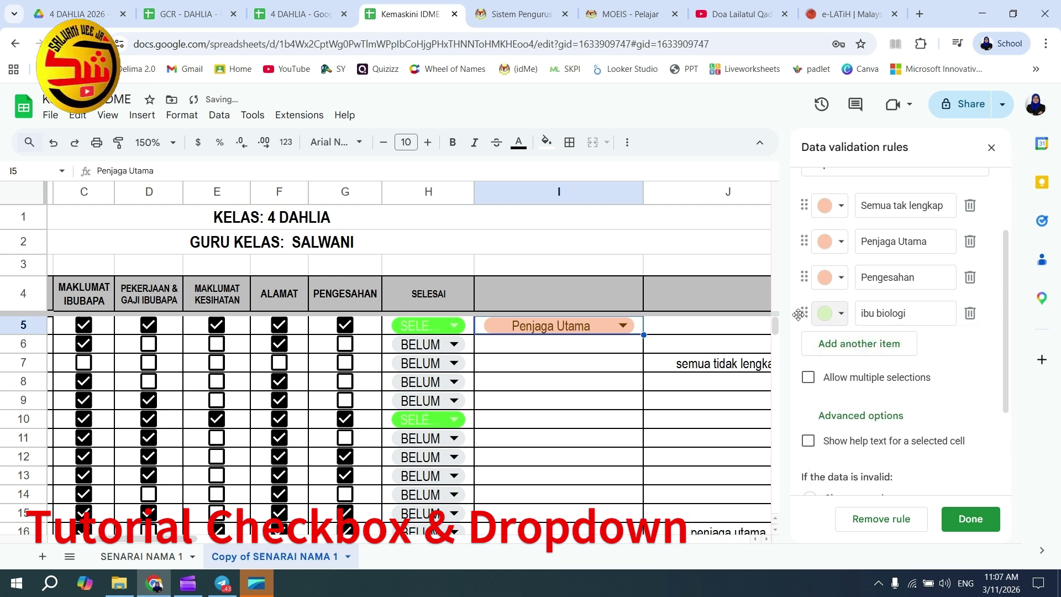
left_click(836, 243)
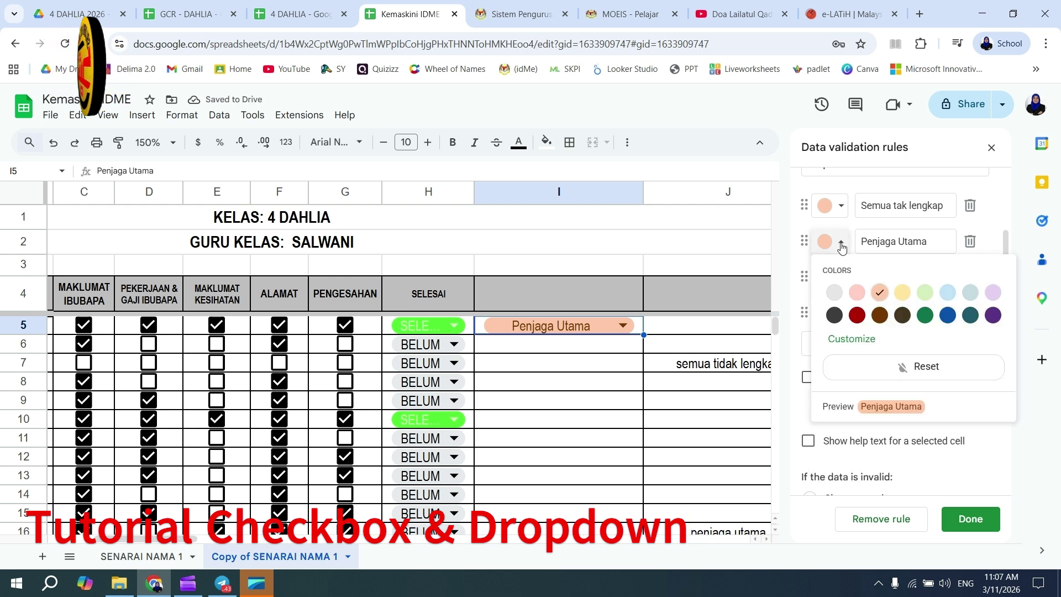
left_click(947, 317)
left_click(831, 276)
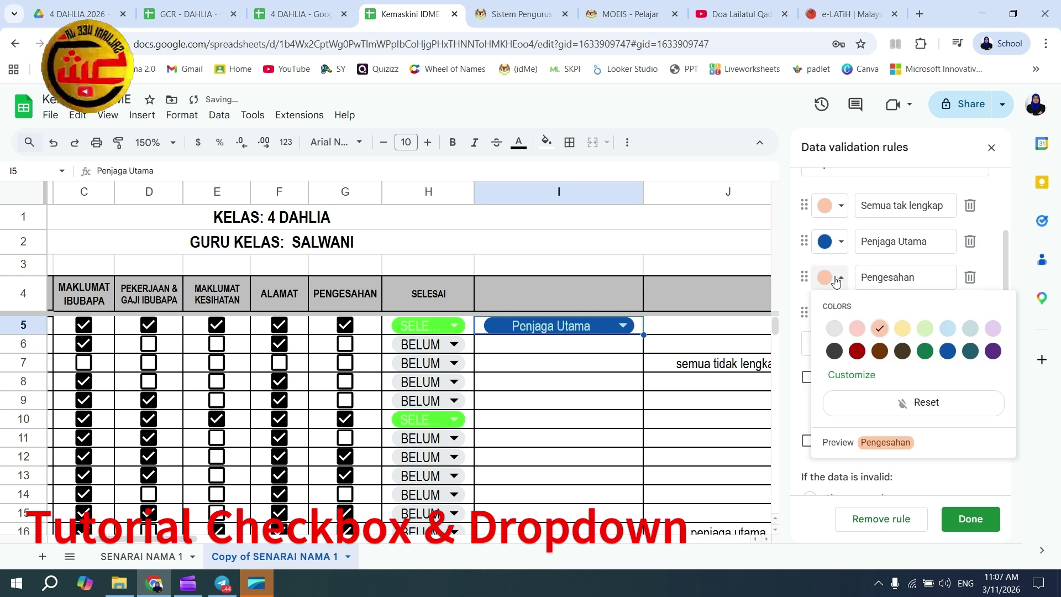
left_click(971, 331)
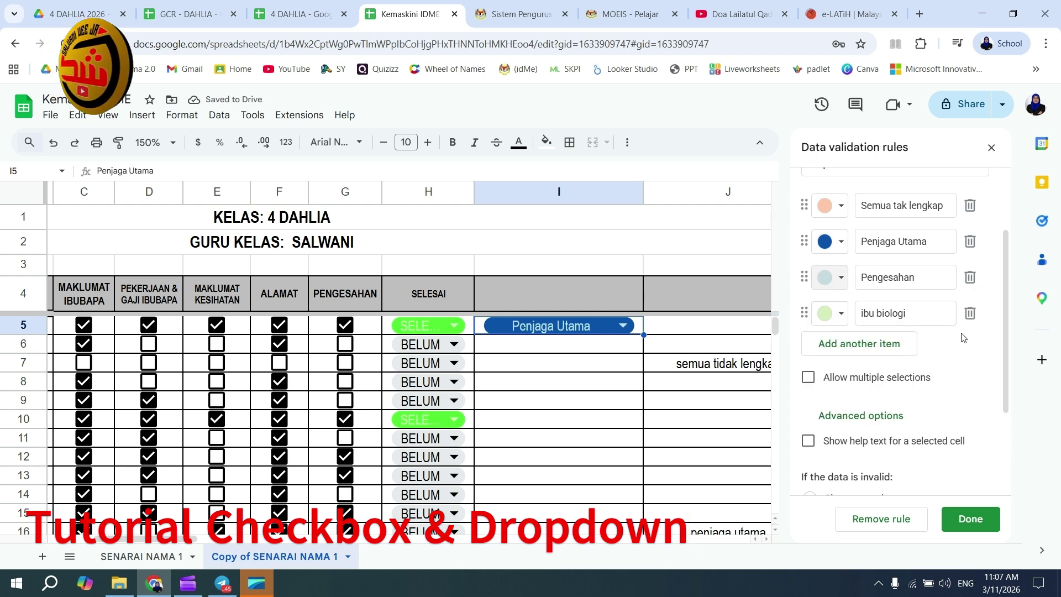
- Compare the Arrow and Plain text display styles on the colored dropdown, finishing with Arrow selected
scroll(969, 344, "down", 2)
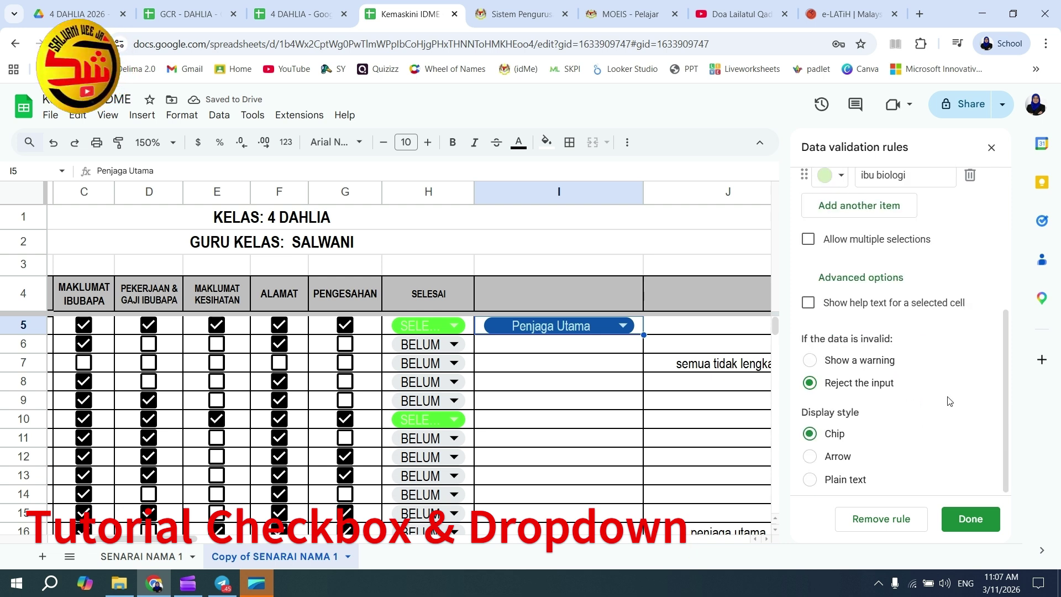
left_click(810, 457)
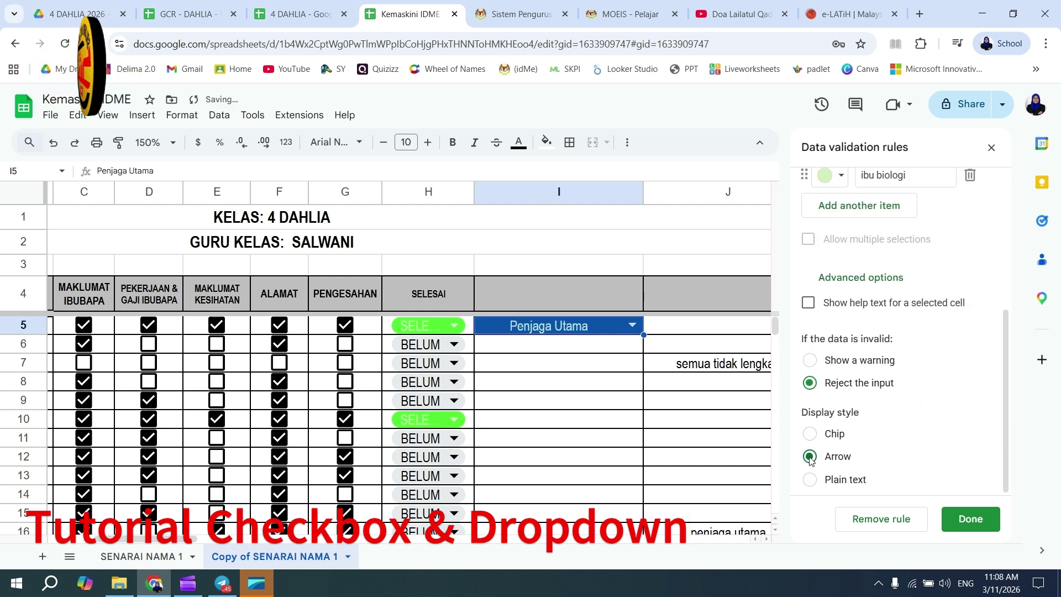
left_click(810, 480)
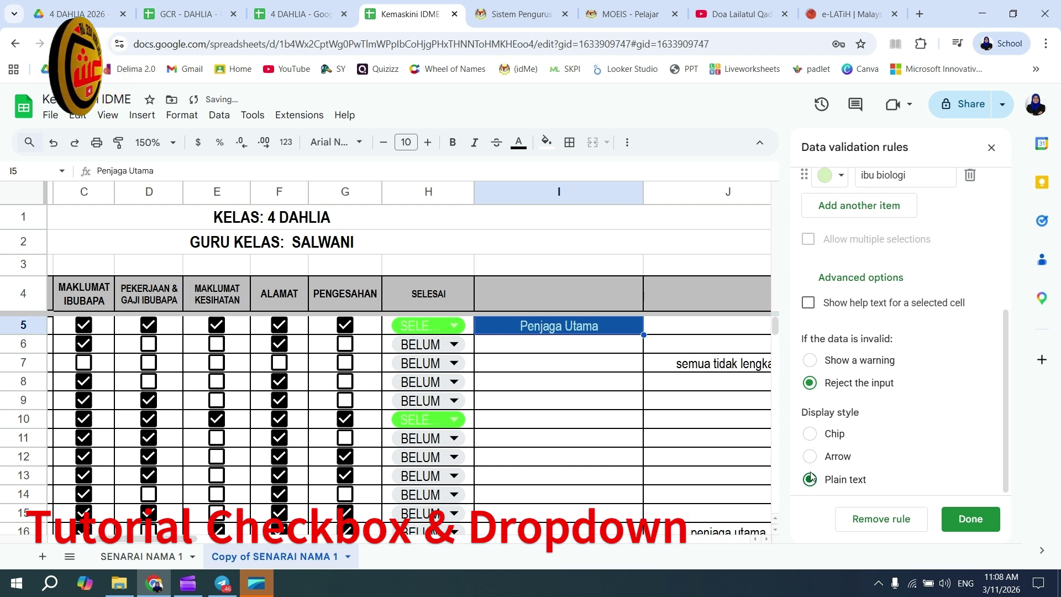
left_click(810, 457)
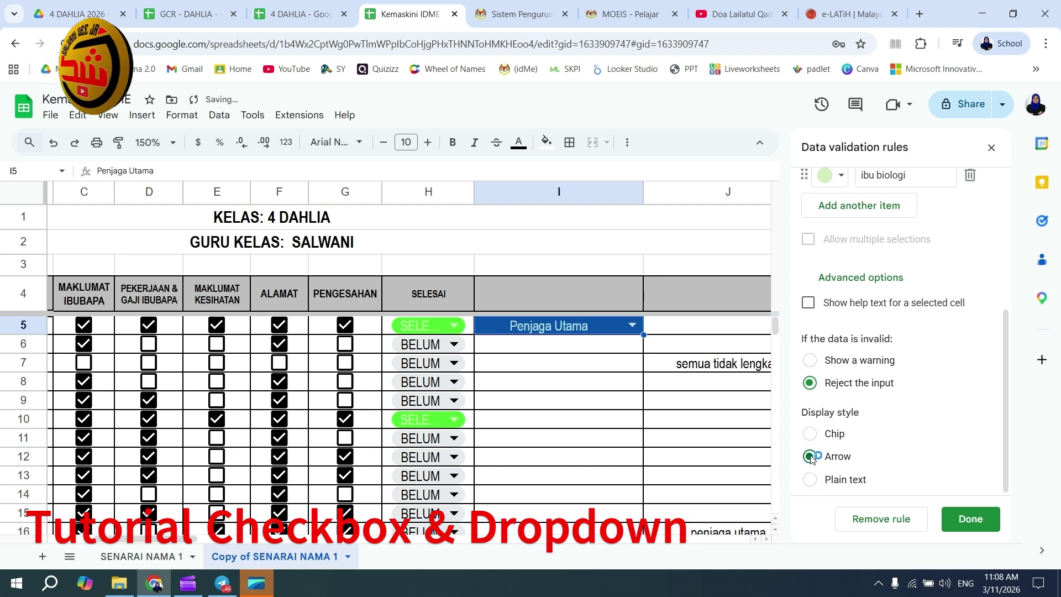
- Save the Arrow-style dropdown rule and fill the I5 dropdown down the column to I44
left_click(968, 518)
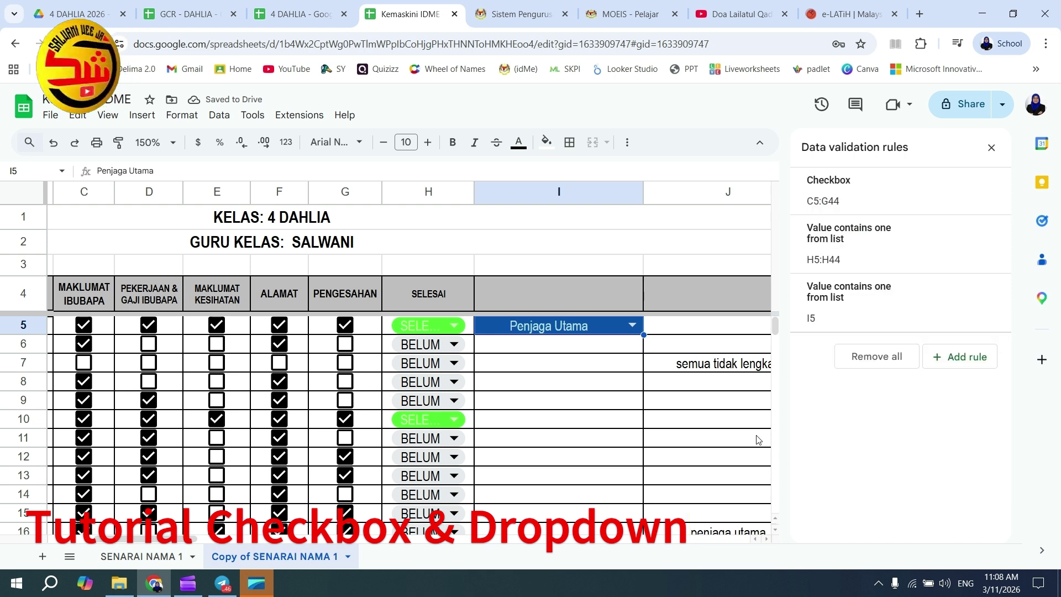
left_click(711, 394)
left_click(635, 367)
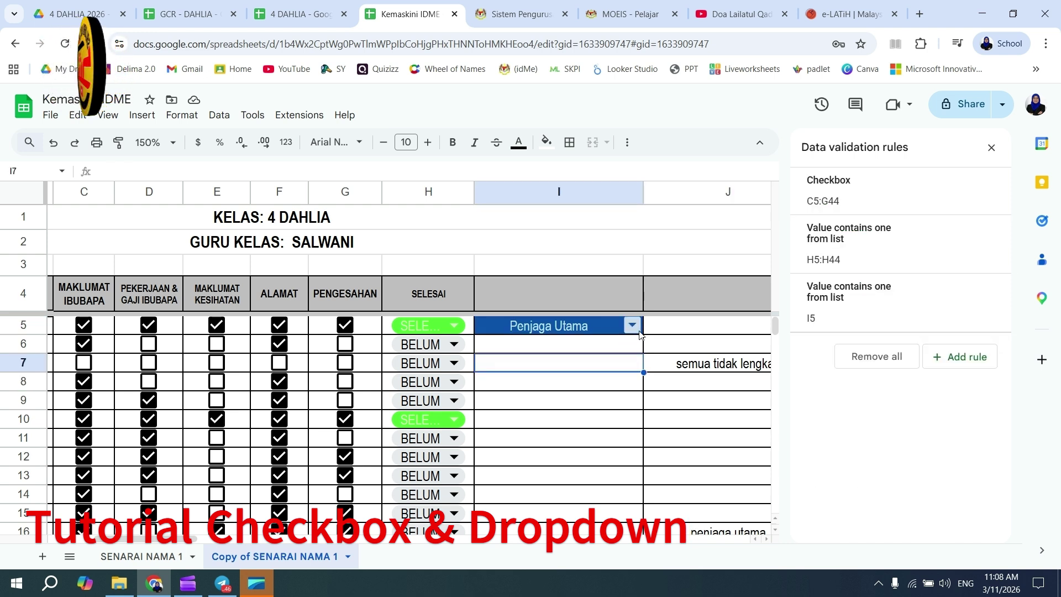
left_click(632, 325)
left_click(658, 330)
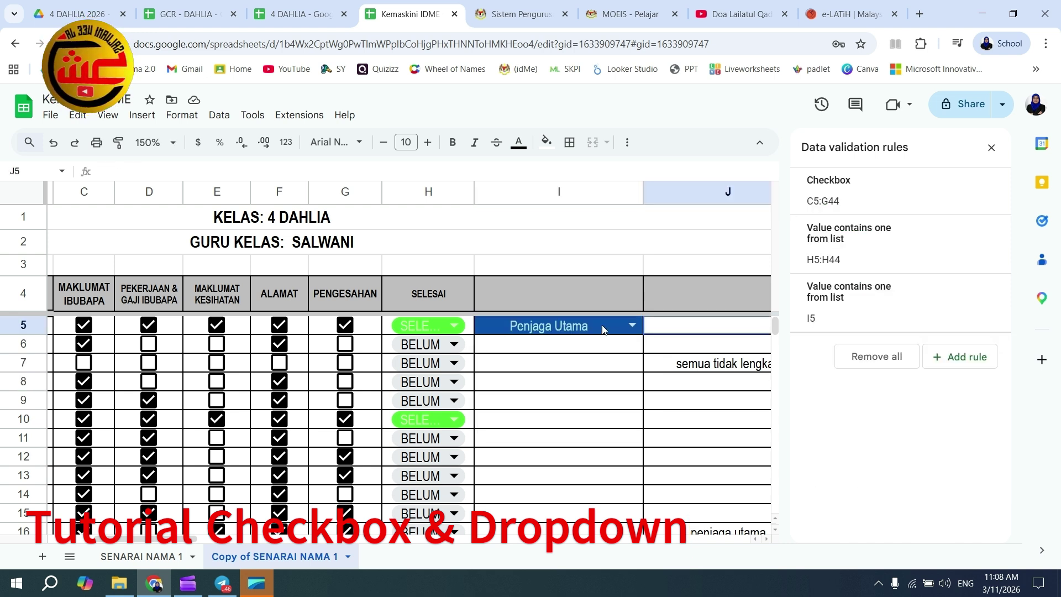
left_click(603, 330)
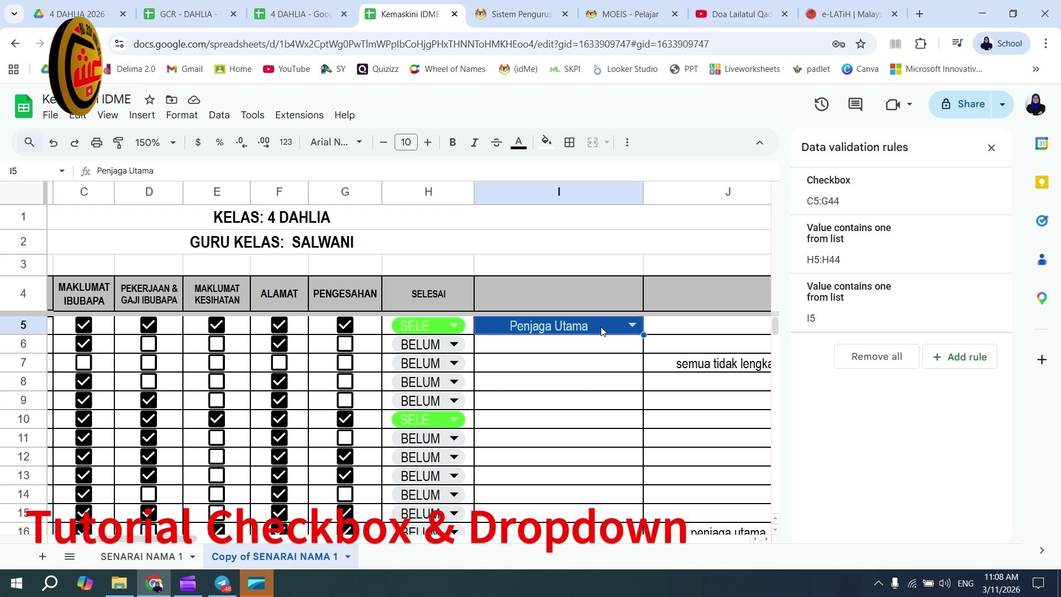
left_click_drag(644, 336, 644, 426)
scroll(651, 425, "up", 10)
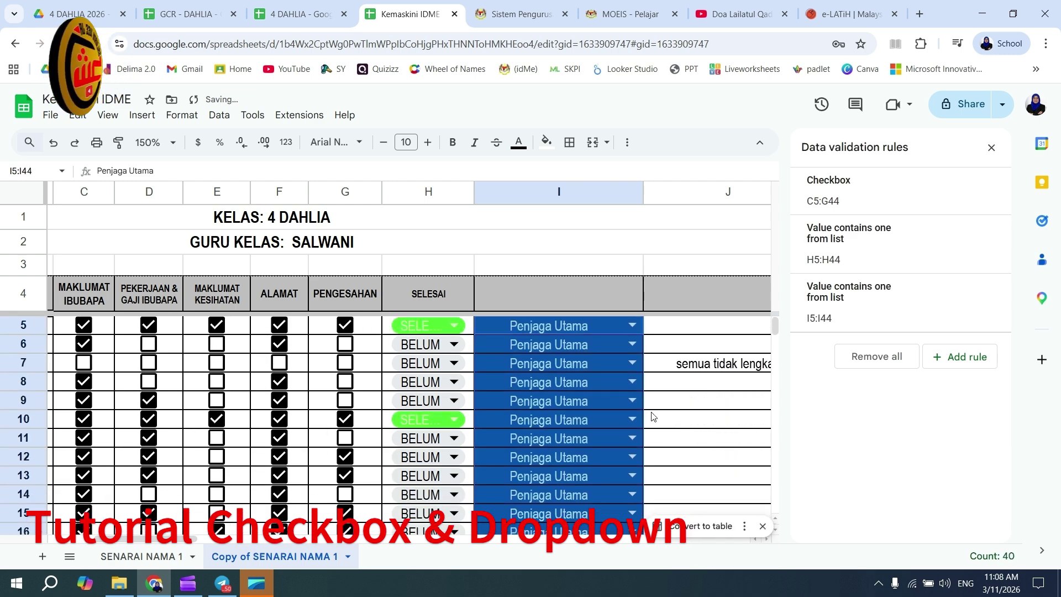
- Clear the copied "Penjaga Utama" values from I6:I16, keeping the dropdowns in the cells
left_click_drag(605, 347, 592, 440)
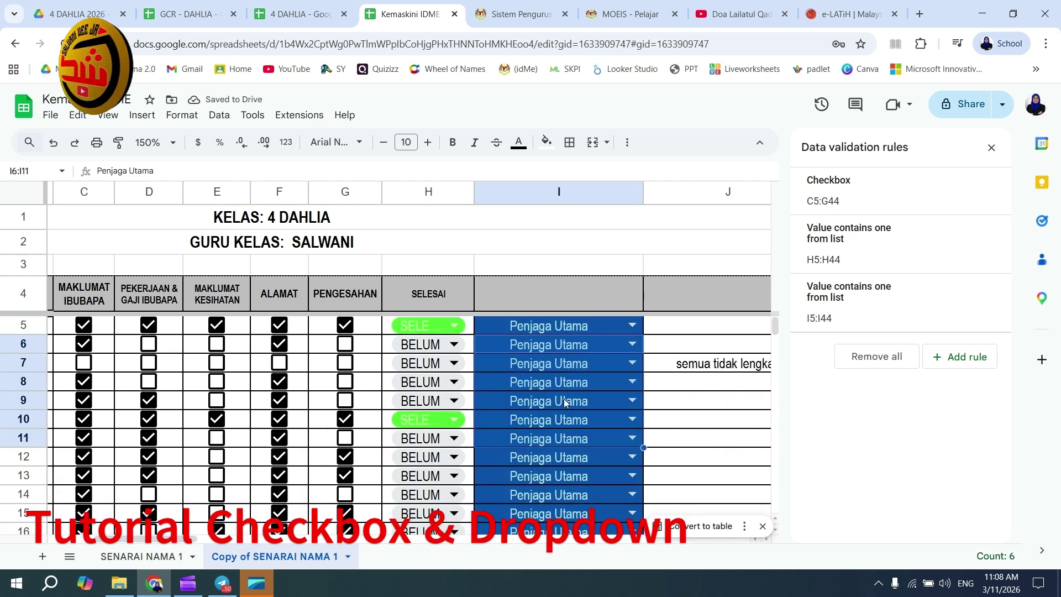
left_click_drag(564, 399, 587, 487)
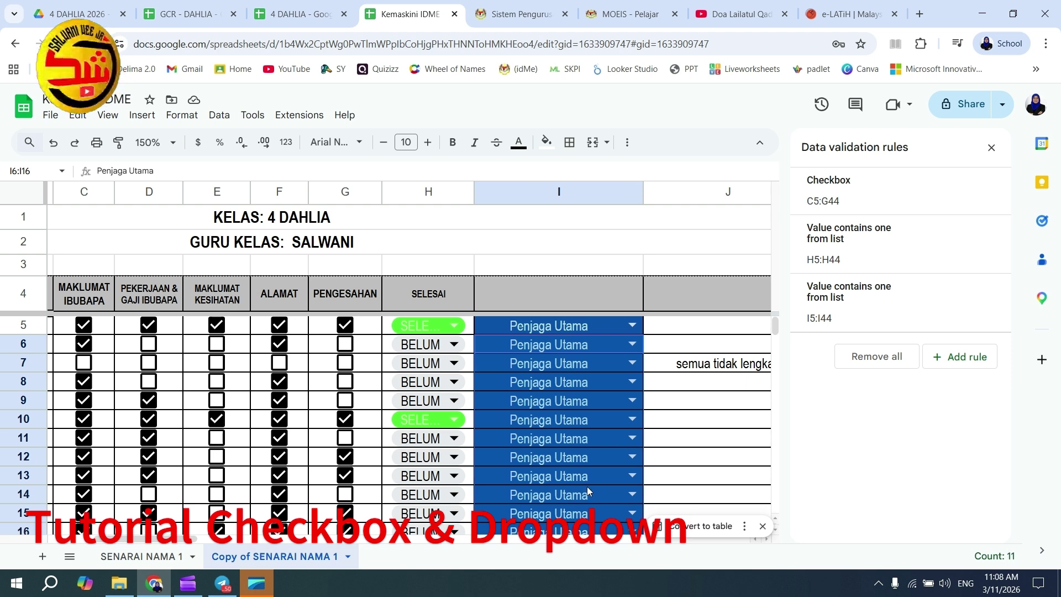
key("Delete")
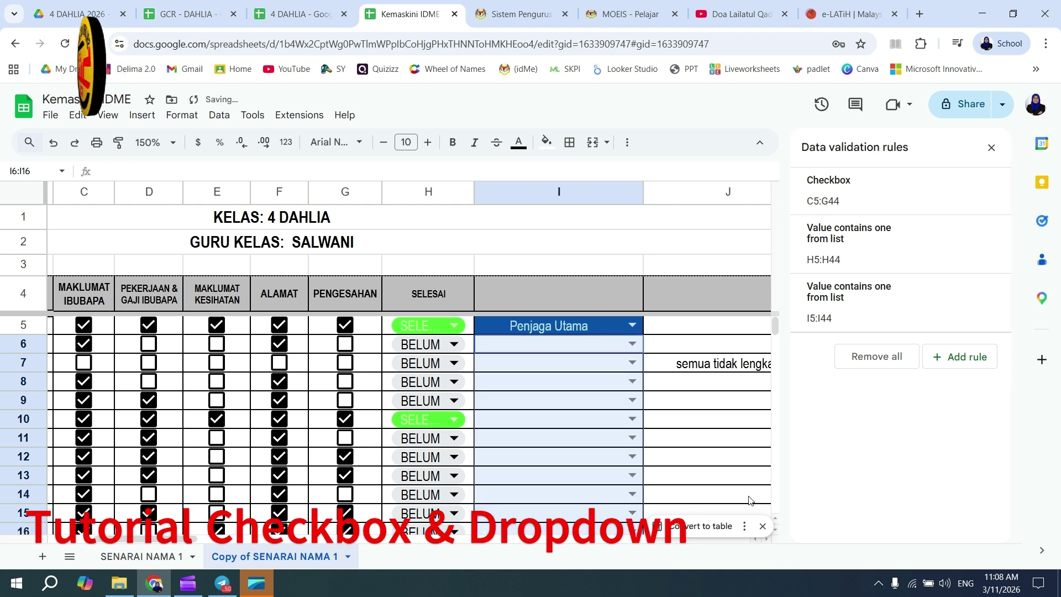
left_click(726, 456)
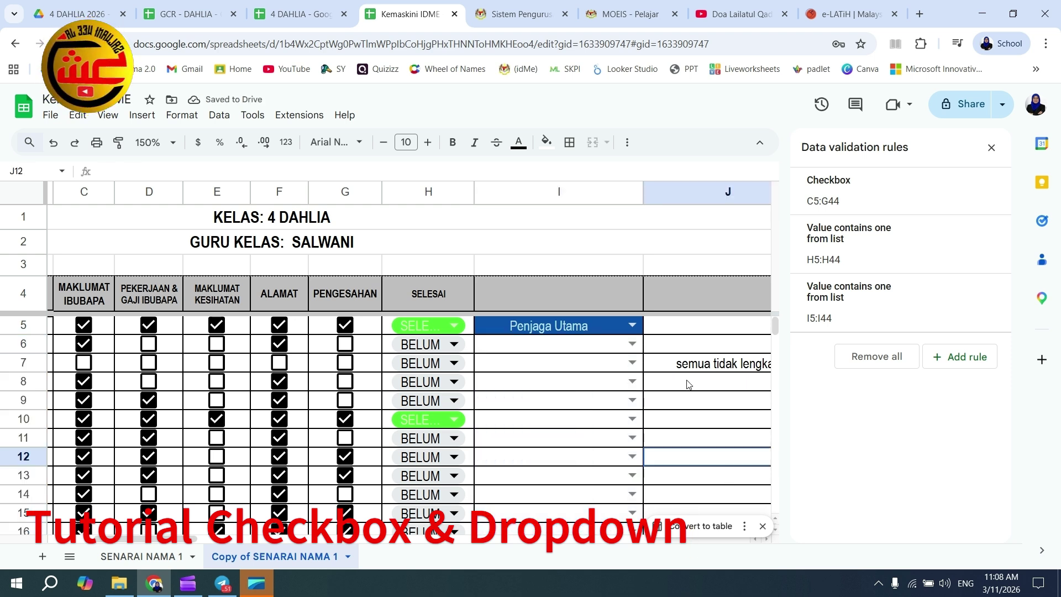
- Choose "Semua tak lengkap" in I6, "Pengesahan" in I7 and "ibu biologi" in I8 from their dropdowns
left_click(632, 344)
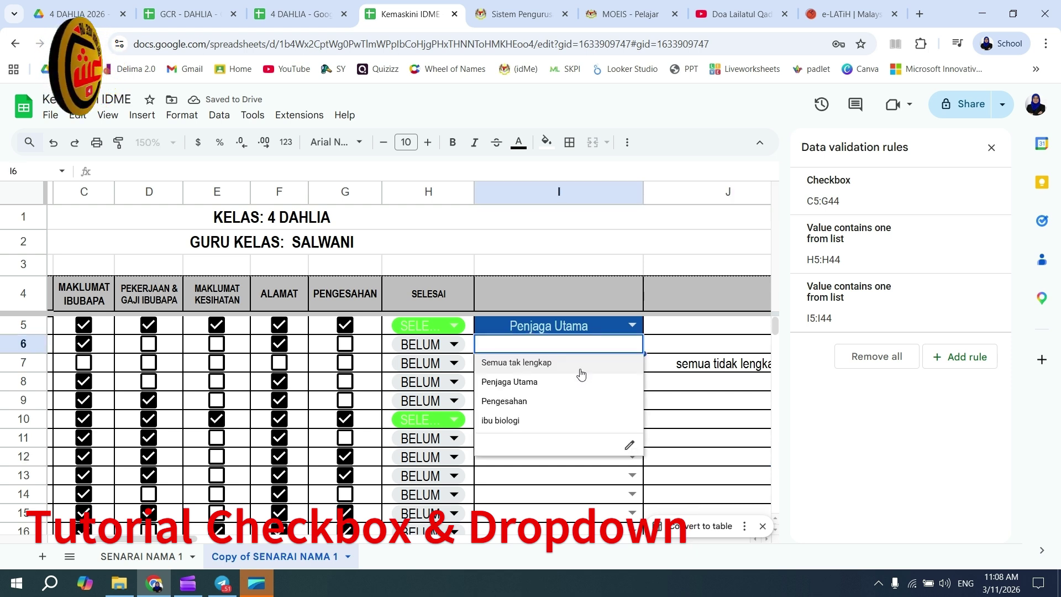
left_click(564, 385)
left_click(633, 344)
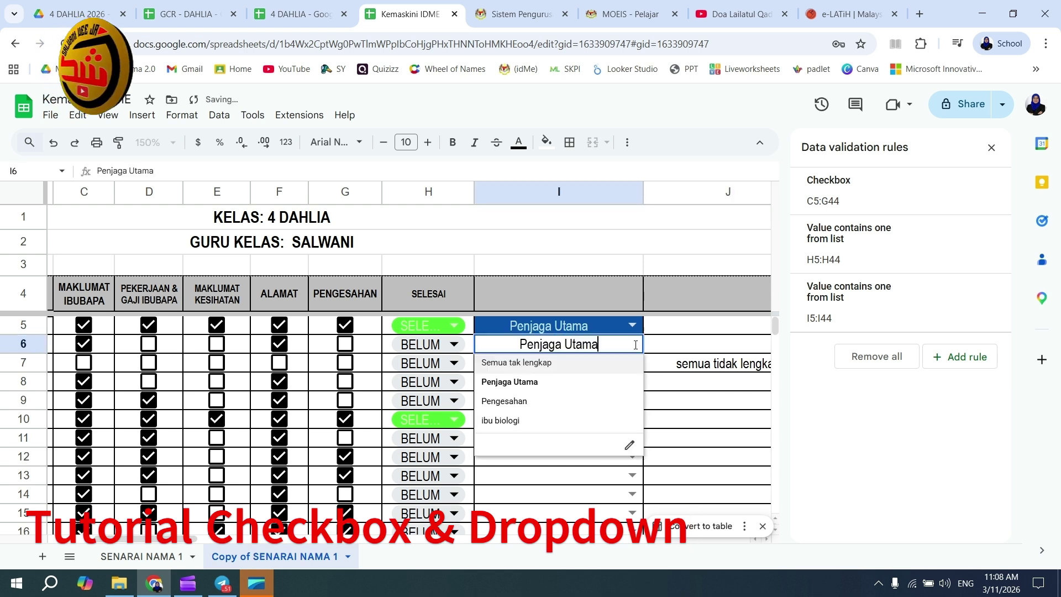
left_click(546, 364)
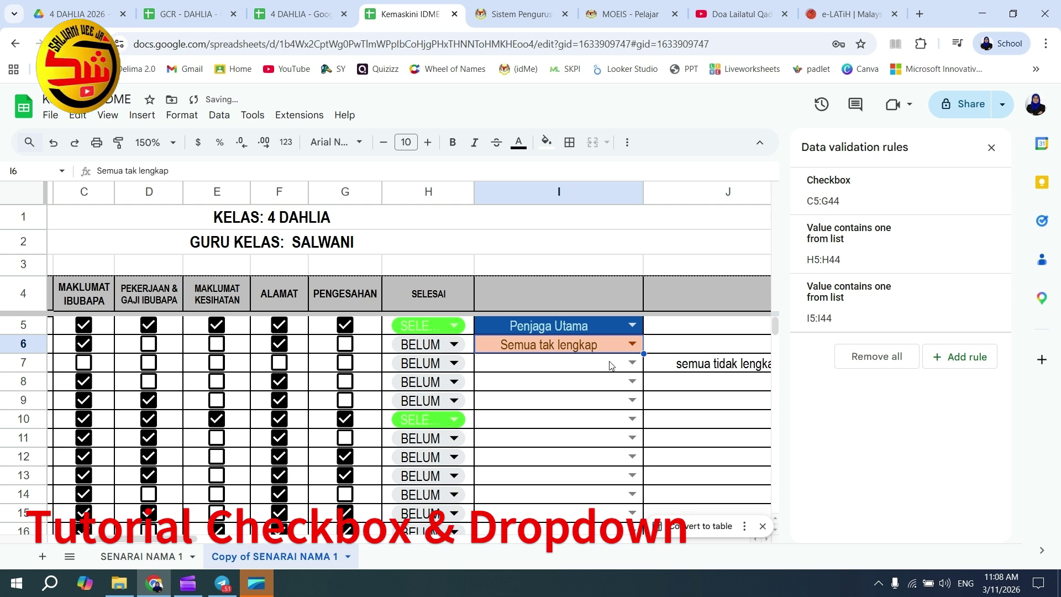
left_click(632, 362)
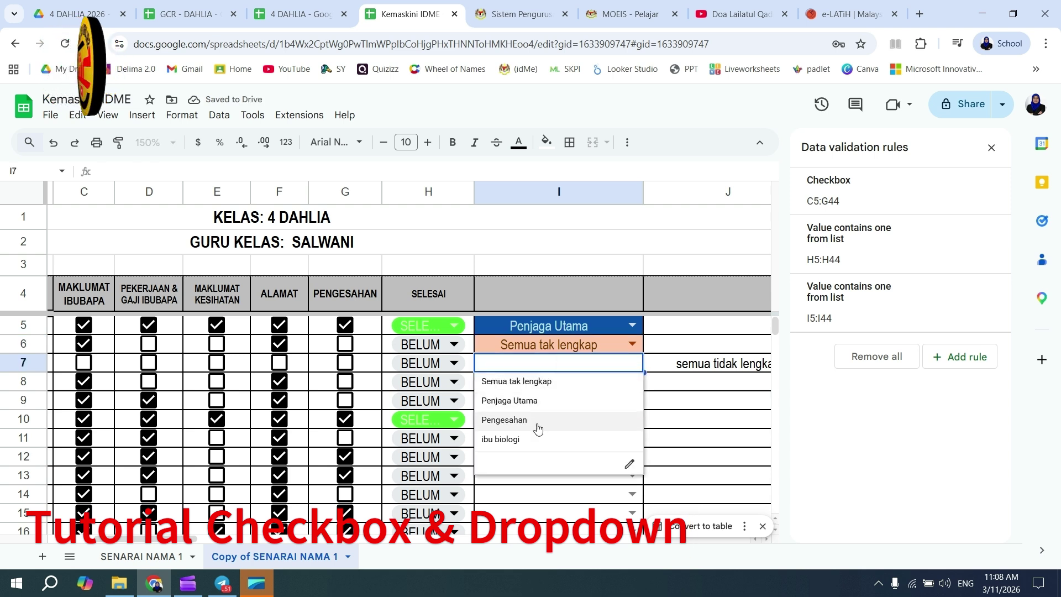
left_click(539, 424)
left_click(632, 382)
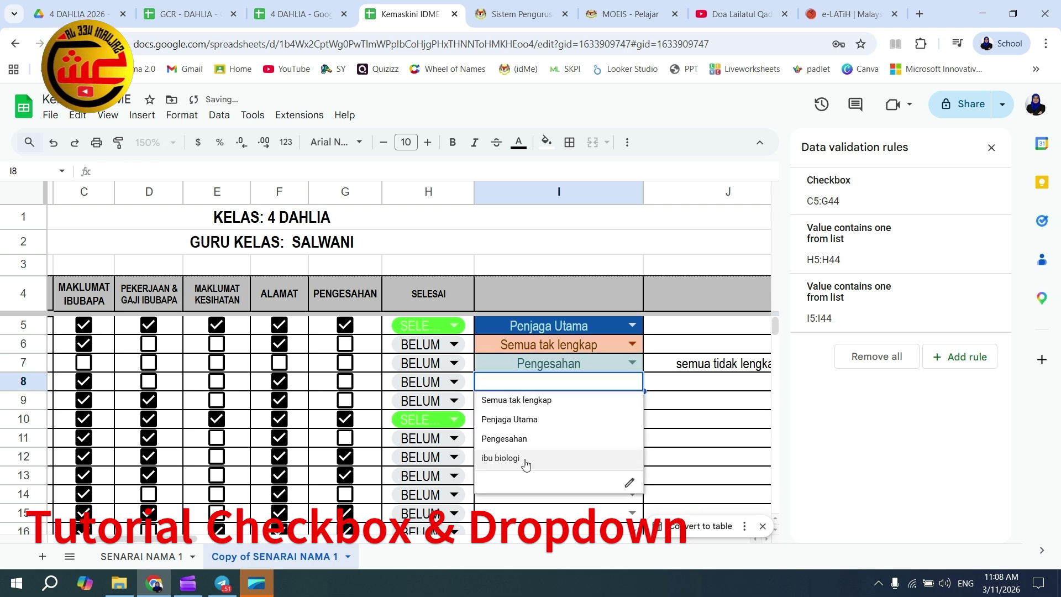
left_click(548, 461)
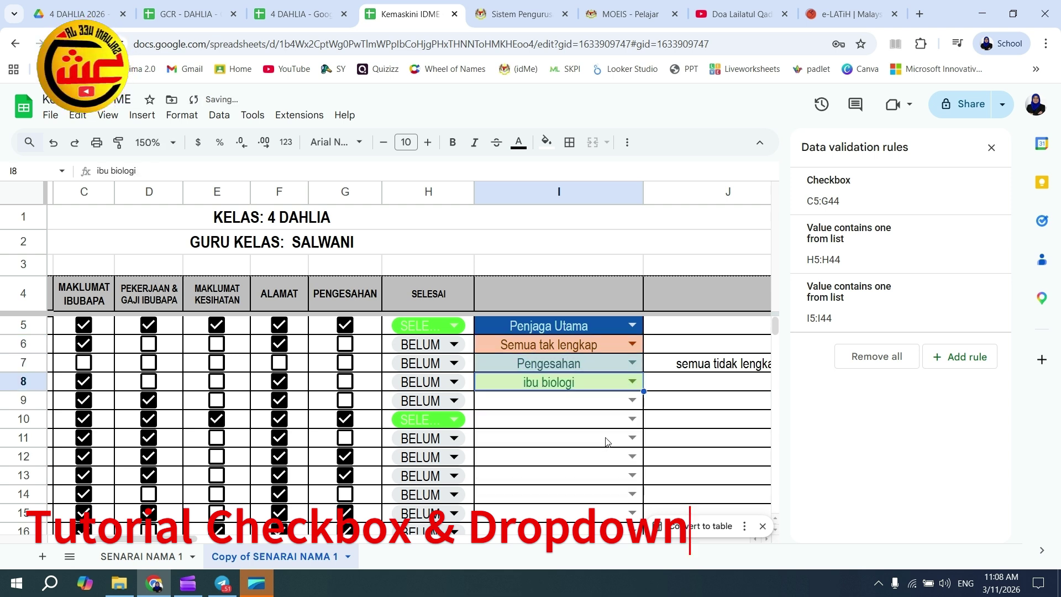
left_click(658, 426)
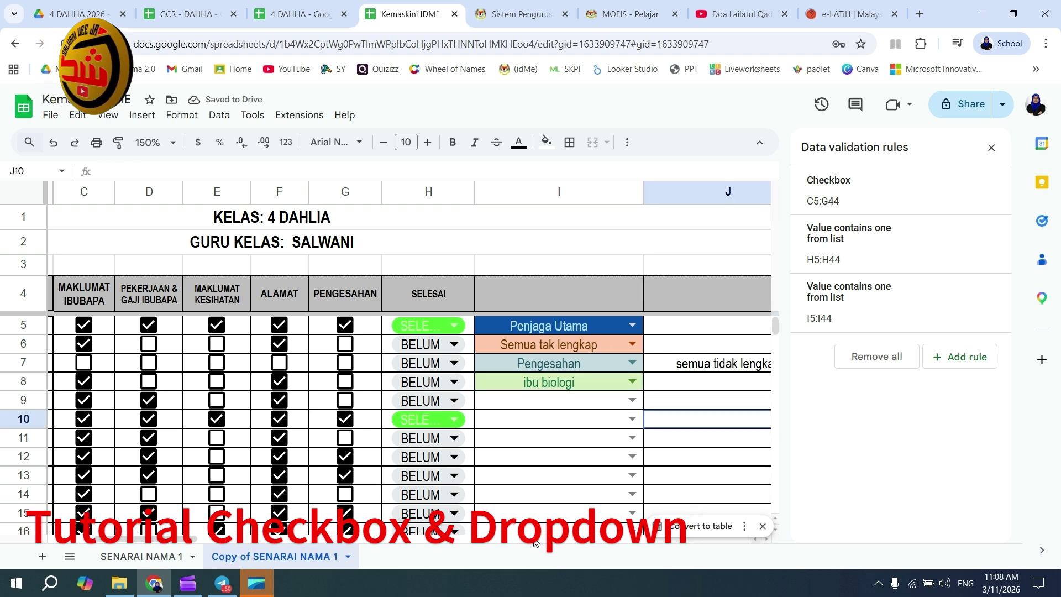
- Close the data validation rules and insert a blank column between dropdown column I and the notes column
left_click(992, 148)
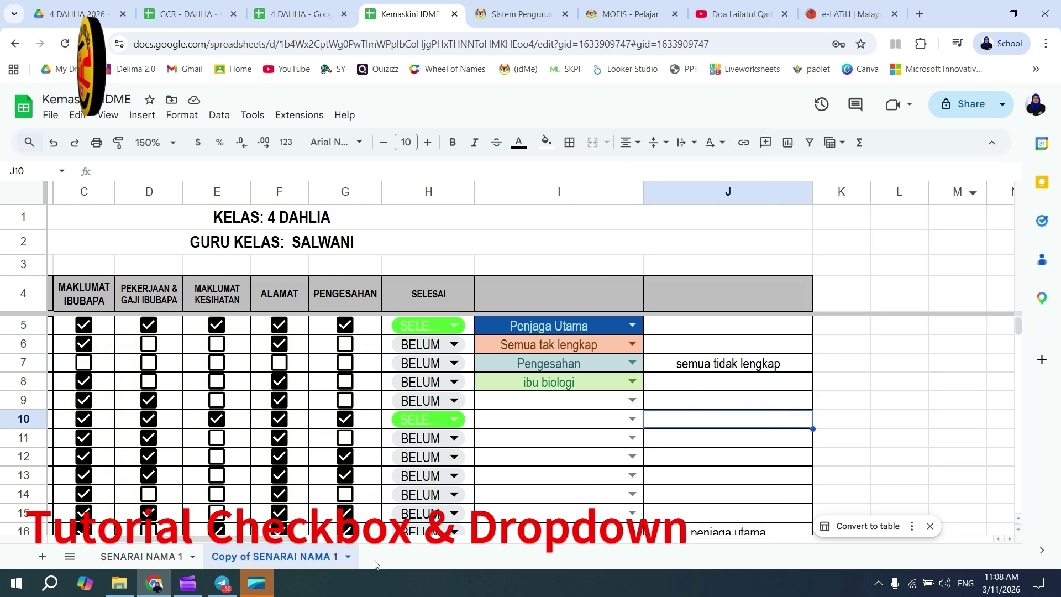
left_click_drag(208, 541, 256, 553)
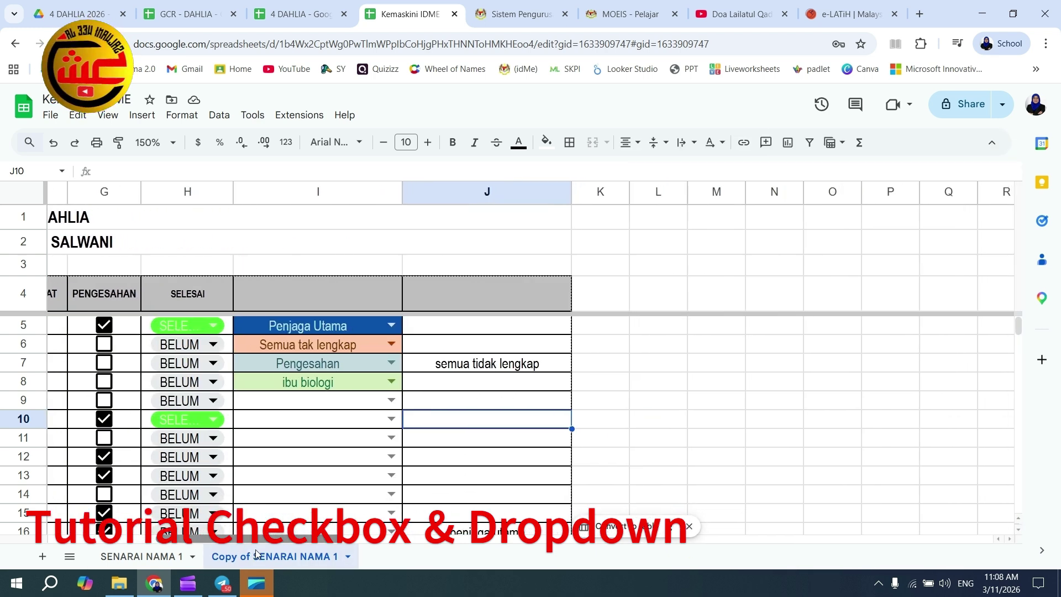
left_click(451, 192)
right_click(458, 191)
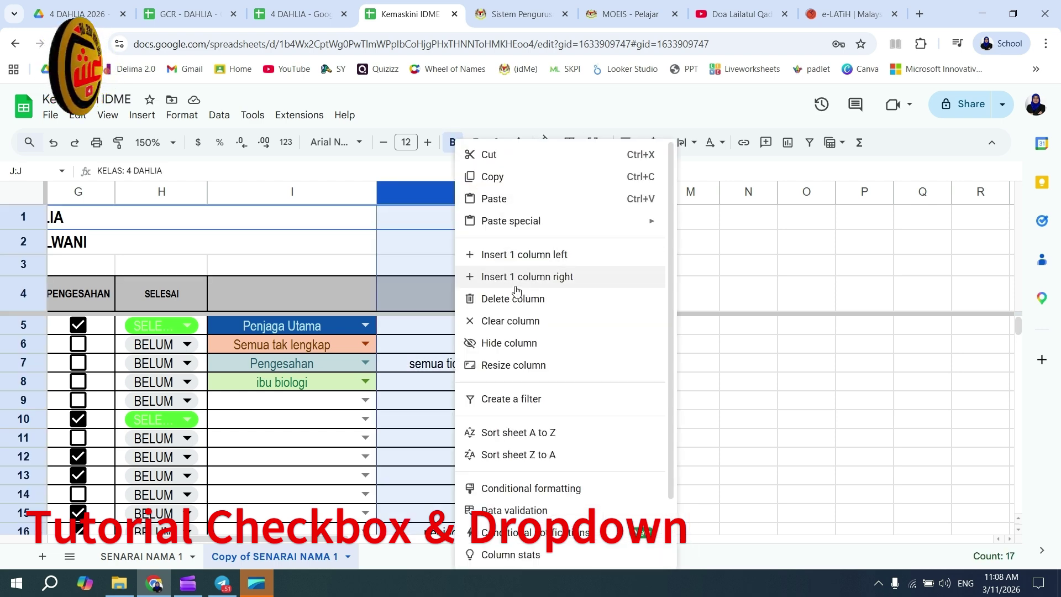
left_click(538, 273)
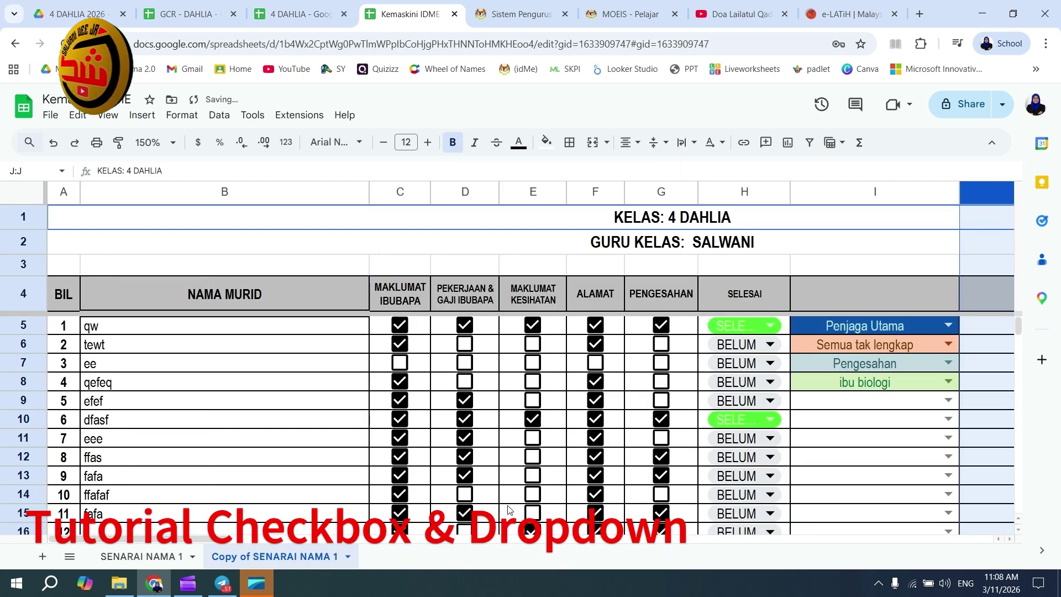
- Insert a checkbox in cell J5 of the new blank column
left_click_drag(210, 540, 331, 533)
left_click(522, 325)
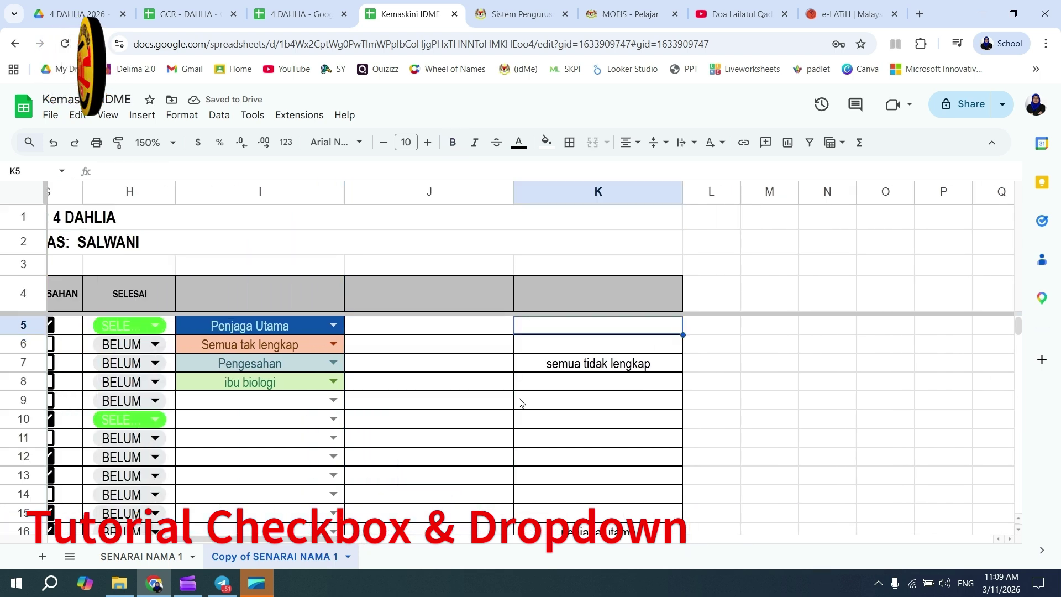
left_click(492, 332)
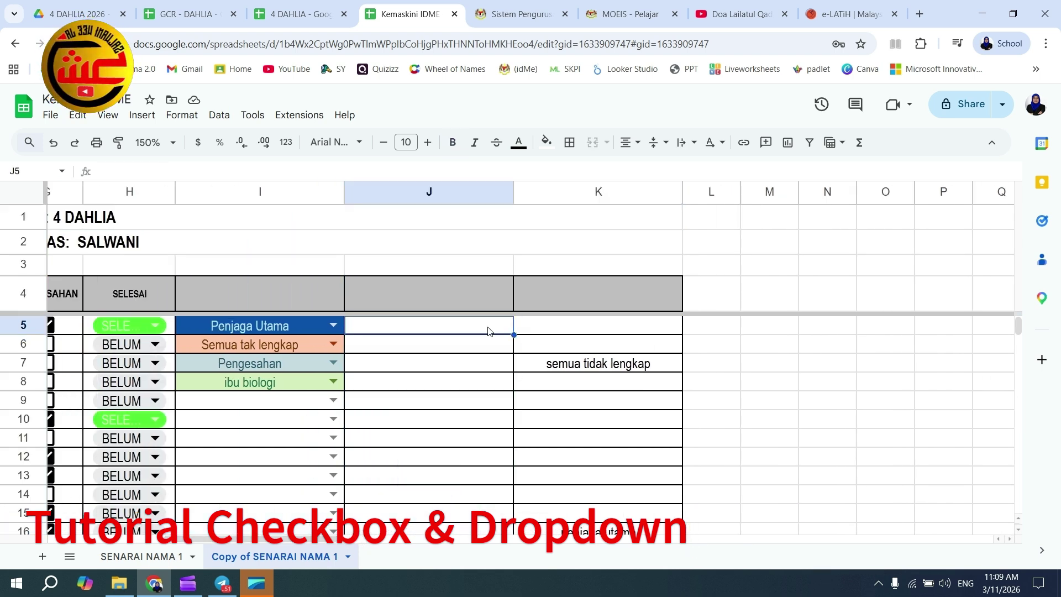
left_click(142, 115)
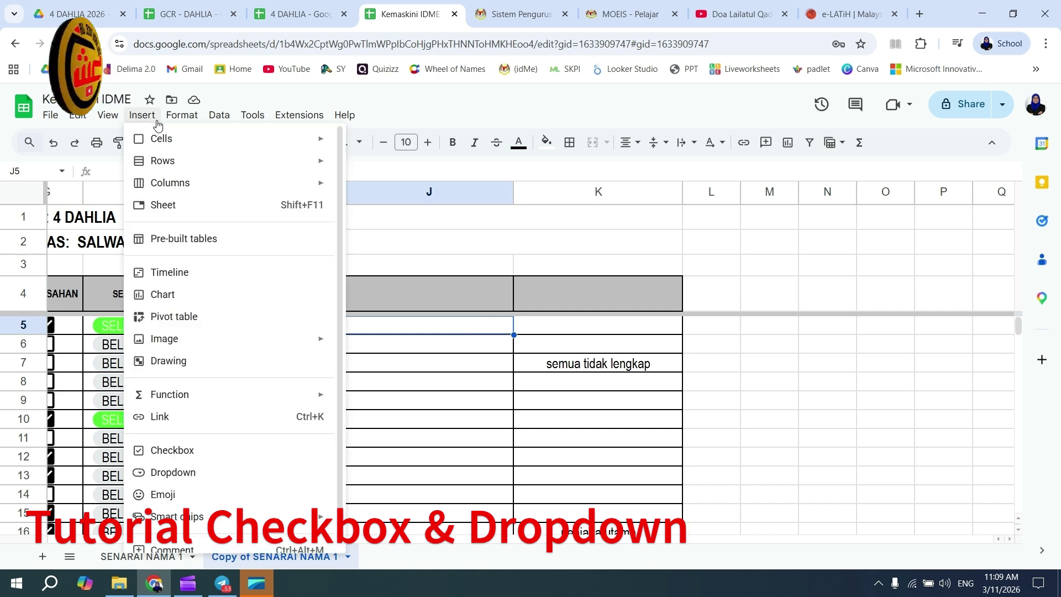
left_click(213, 450)
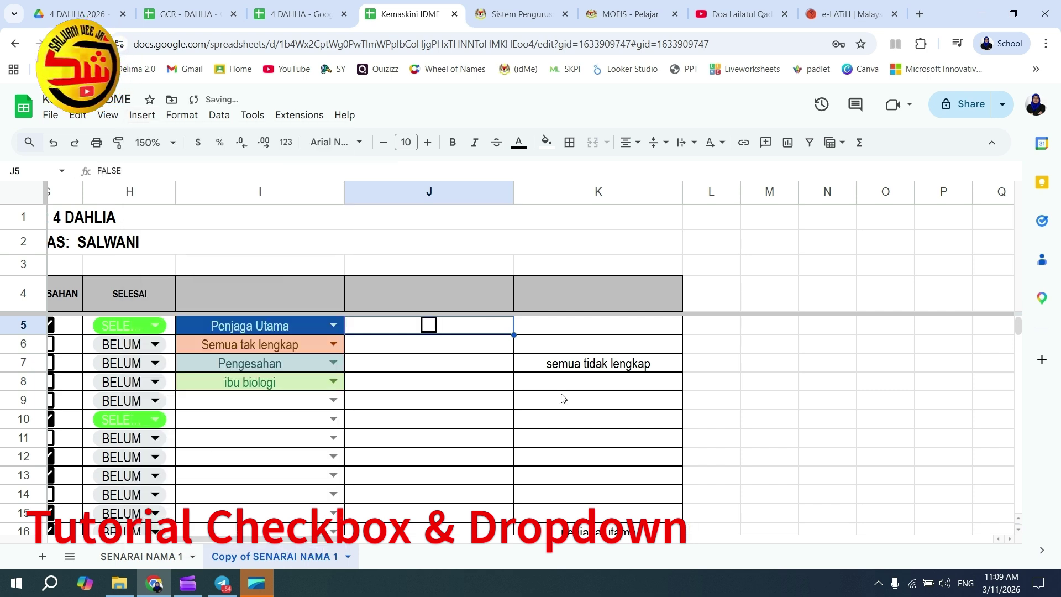
- Test the J5 checkbox by ticking and unticking it several times, leaving it unticked
left_click(431, 328)
left_click(472, 344)
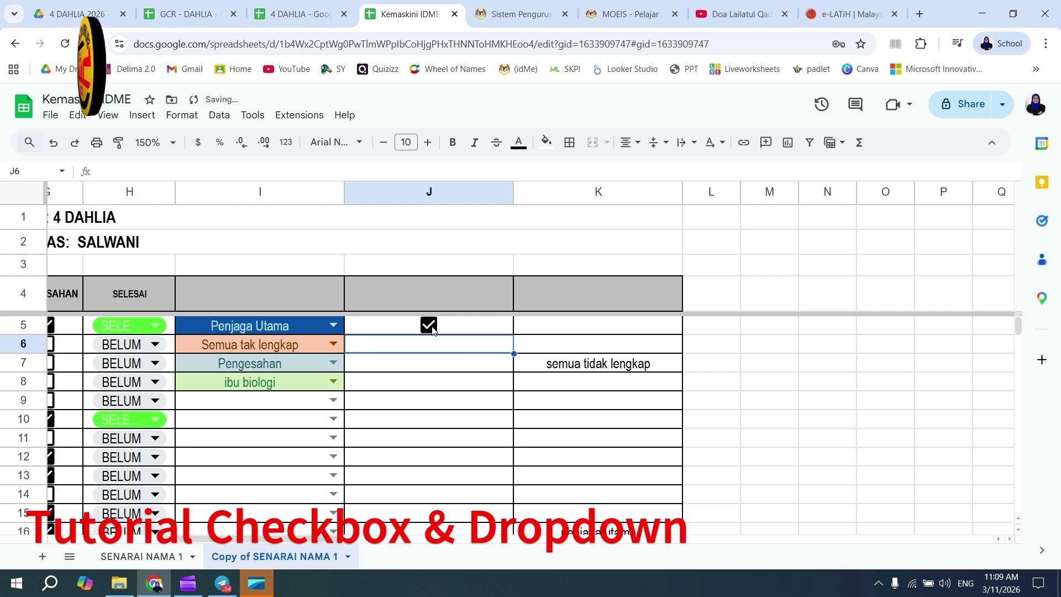
left_click(431, 327)
left_click(432, 327)
left_click(432, 329)
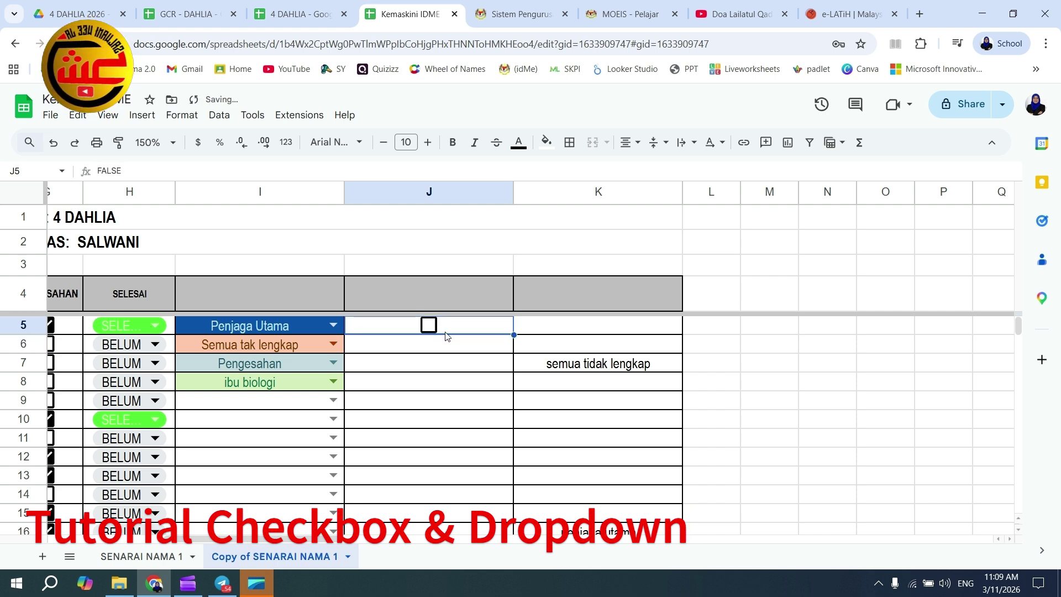
left_click(431, 327)
left_click(434, 330)
left_click(430, 326)
left_click(436, 330)
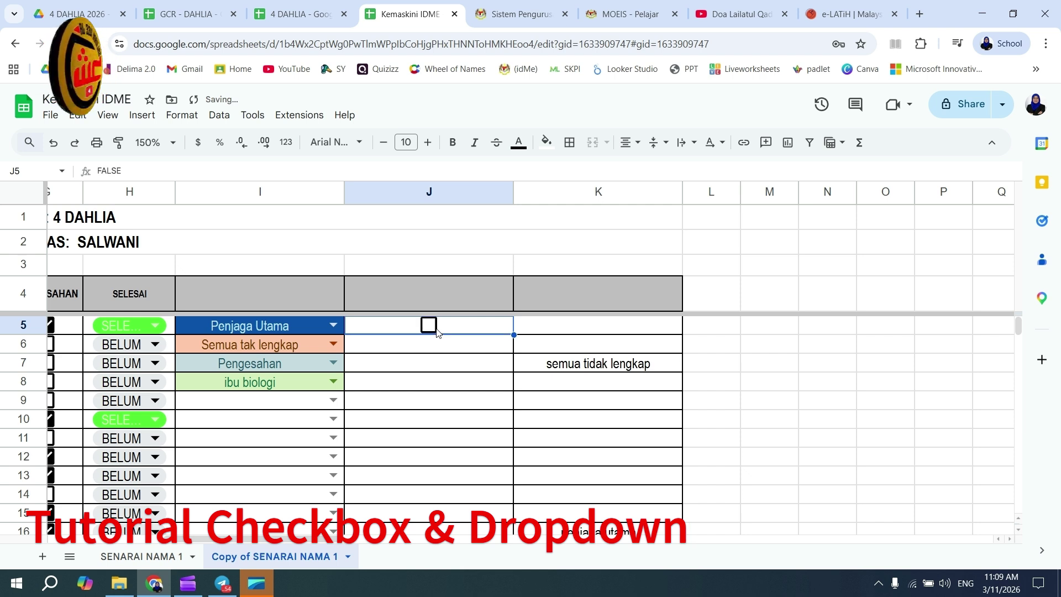
left_click(142, 114)
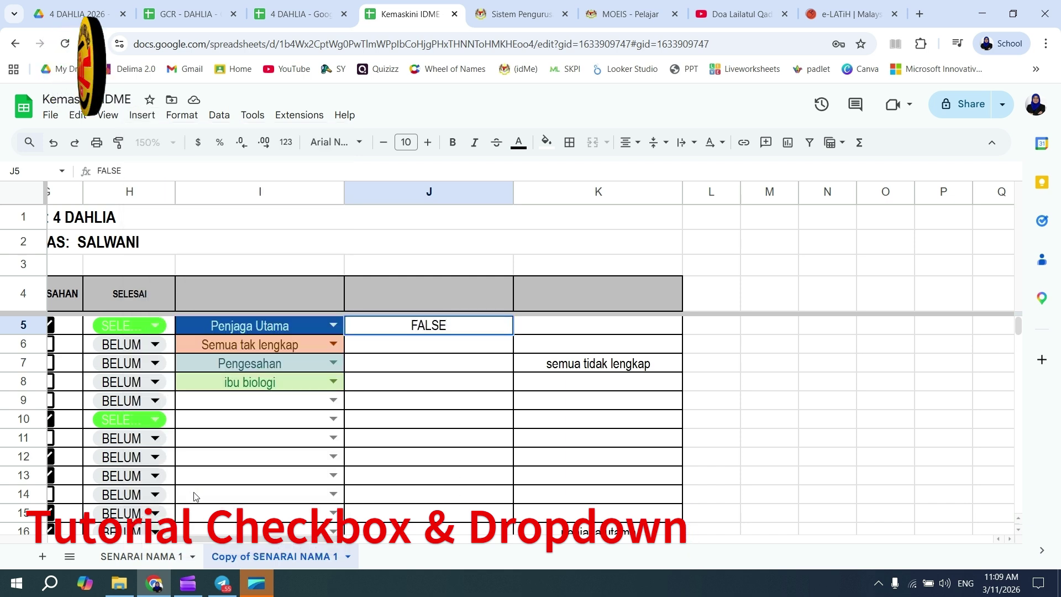
left_click(459, 344)
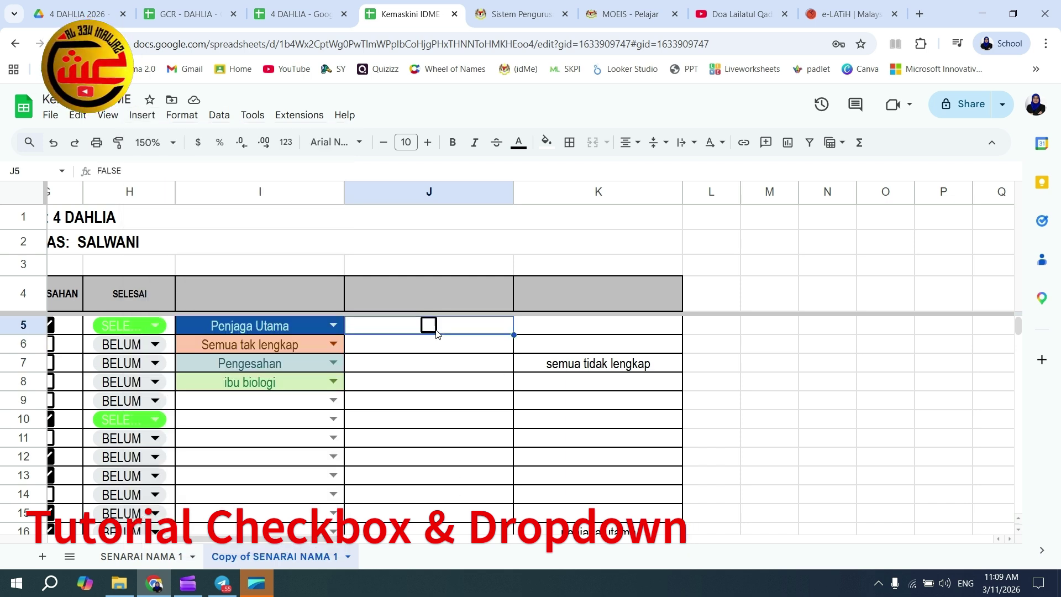
left_click(430, 325)
left_click(430, 326)
left_click(466, 351)
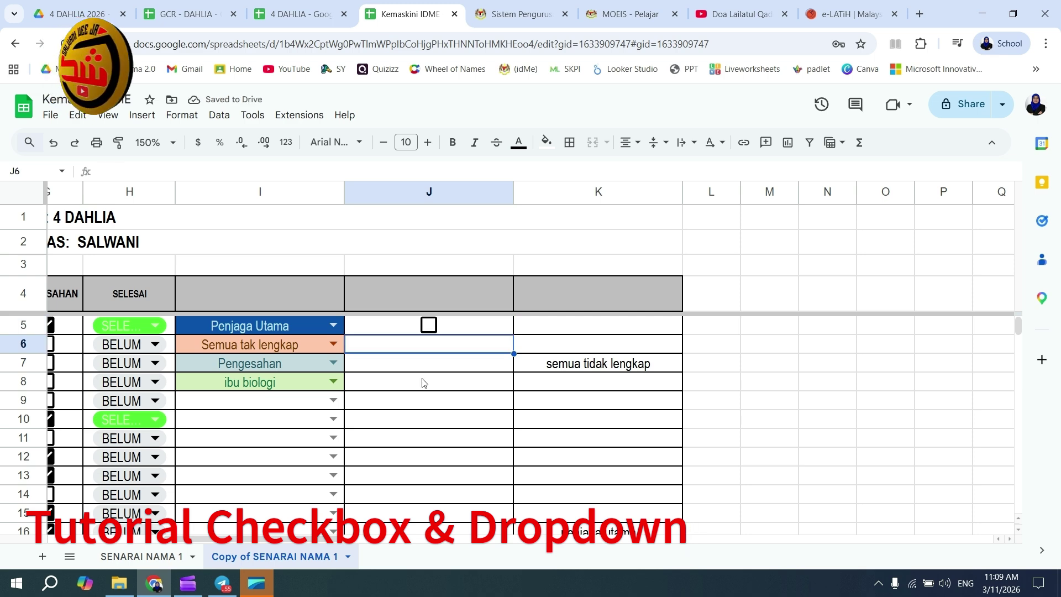
- Set the sheet's zoom level to 100%
left_click(165, 143)
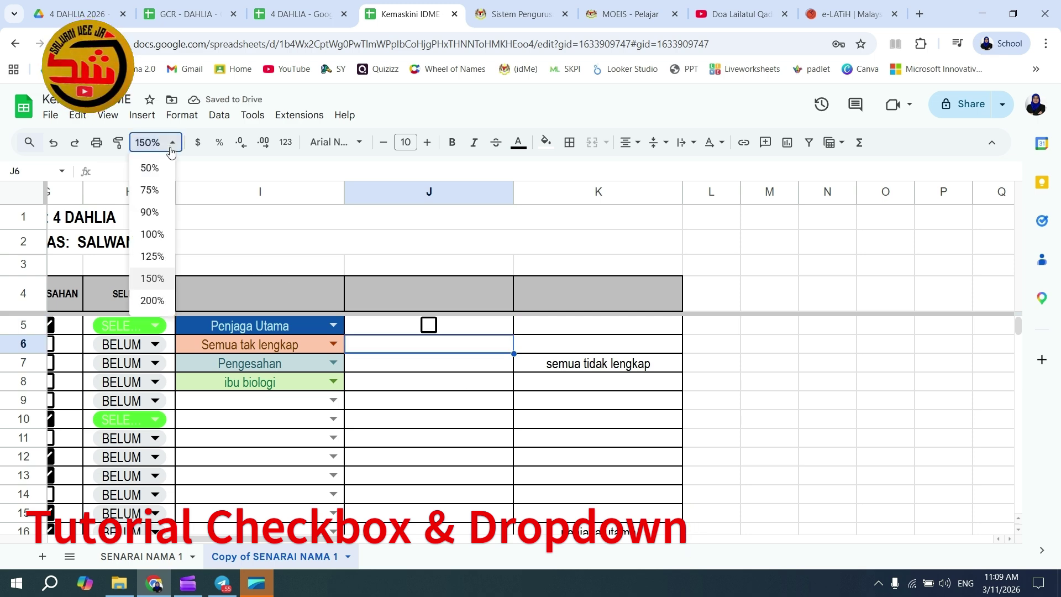
left_click(150, 234)
left_click_drag(416, 539, 278, 536)
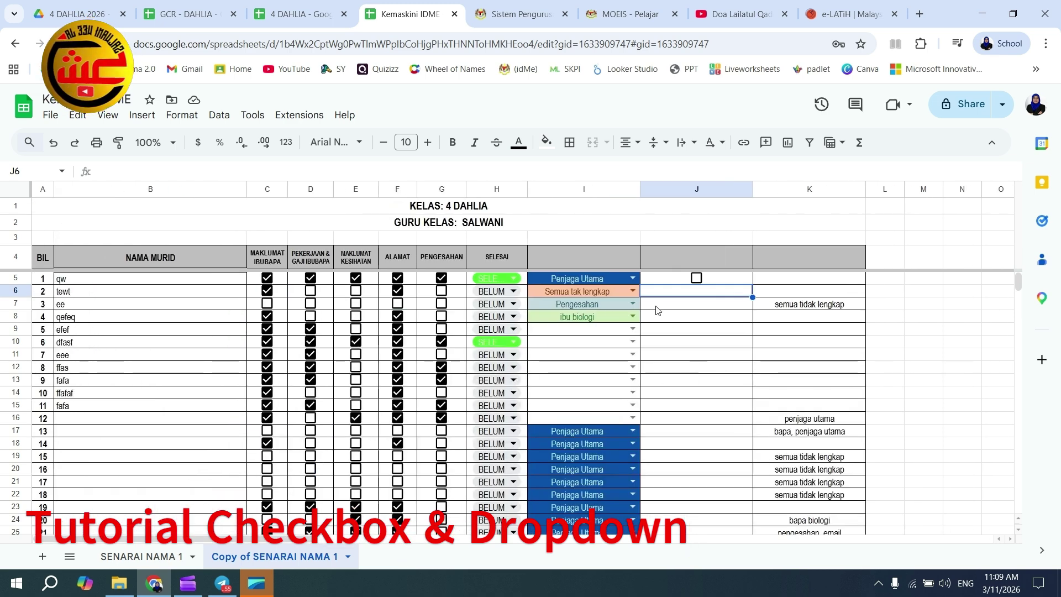